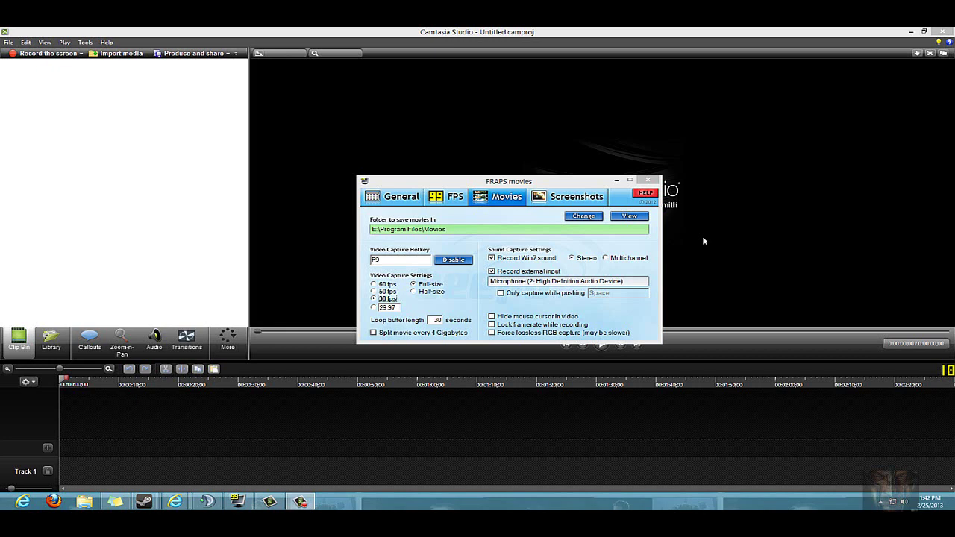
{"action": "left_click", "coordinate": [623, 217]}
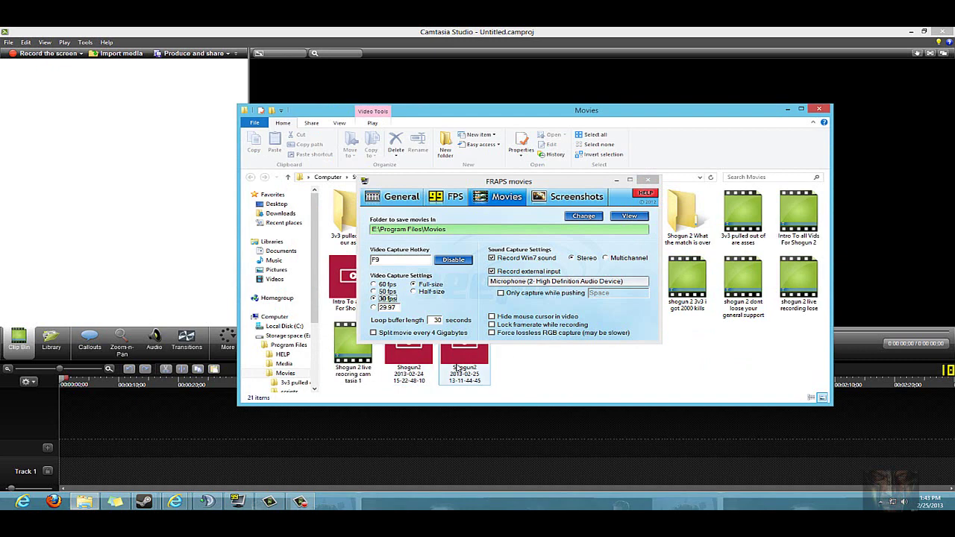
{"action": "left_click", "coordinate": [426, 369]}
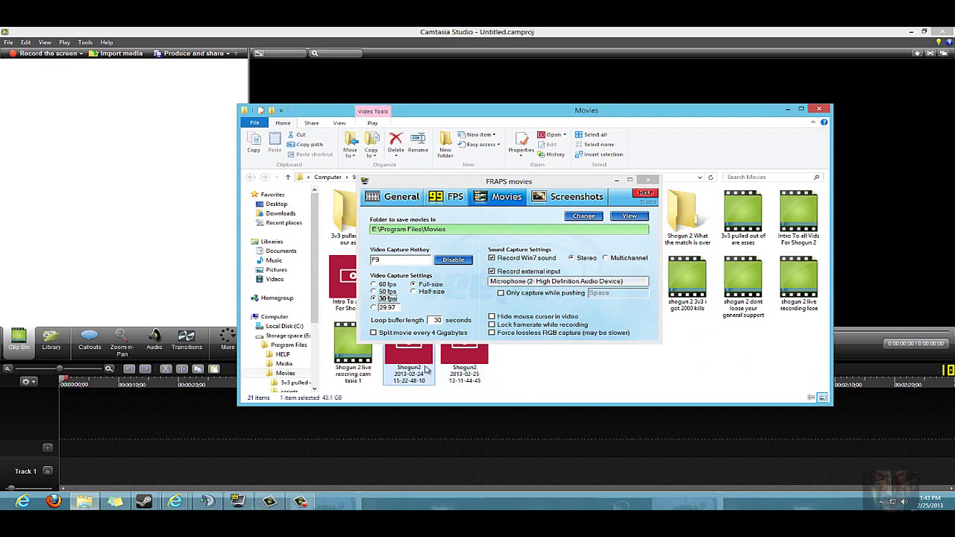
{"action": "left_click", "coordinate": [611, 189]}
{"action": "left_click", "coordinate": [616, 180]}
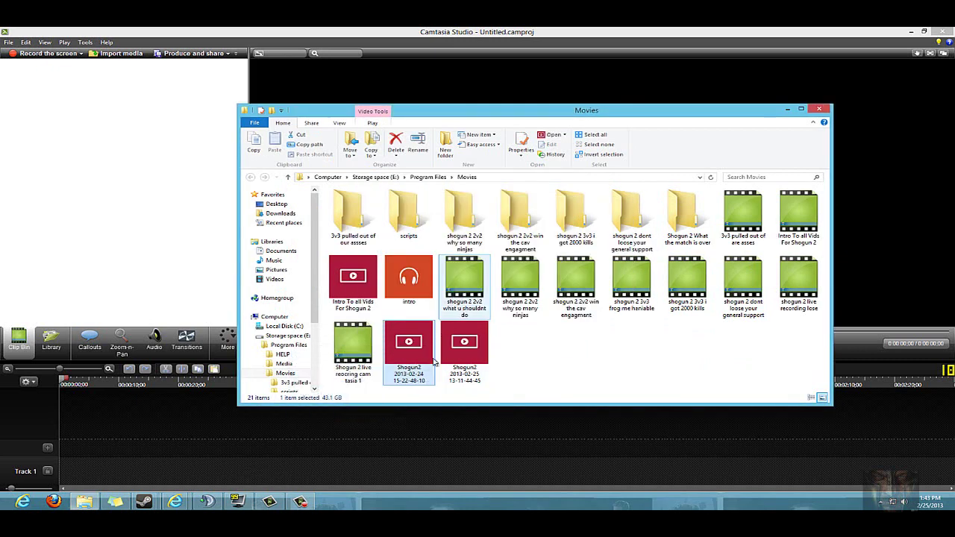
{"action": "left_click_drag", "start_coordinate": [417, 364], "coordinate": [68, 133]}
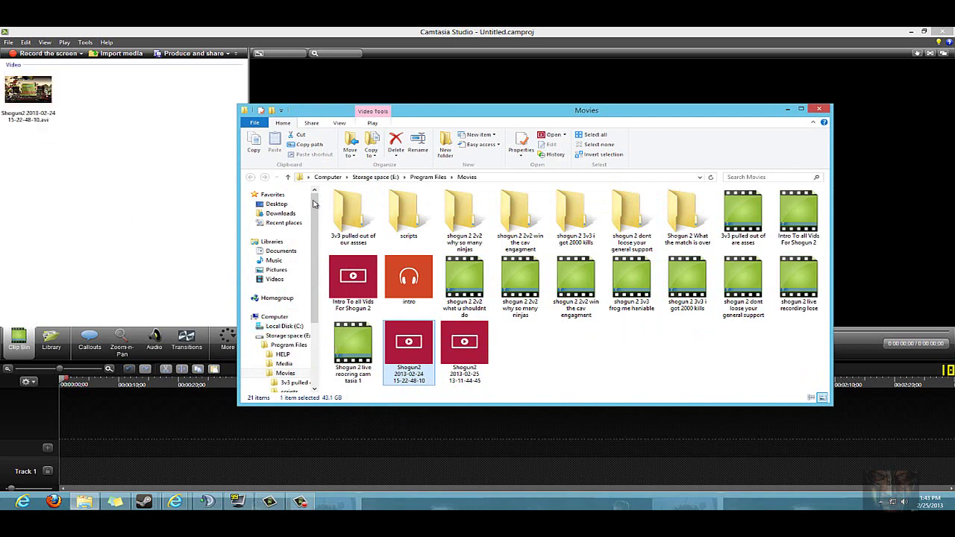
{"action": "left_click", "coordinate": [250, 504]}
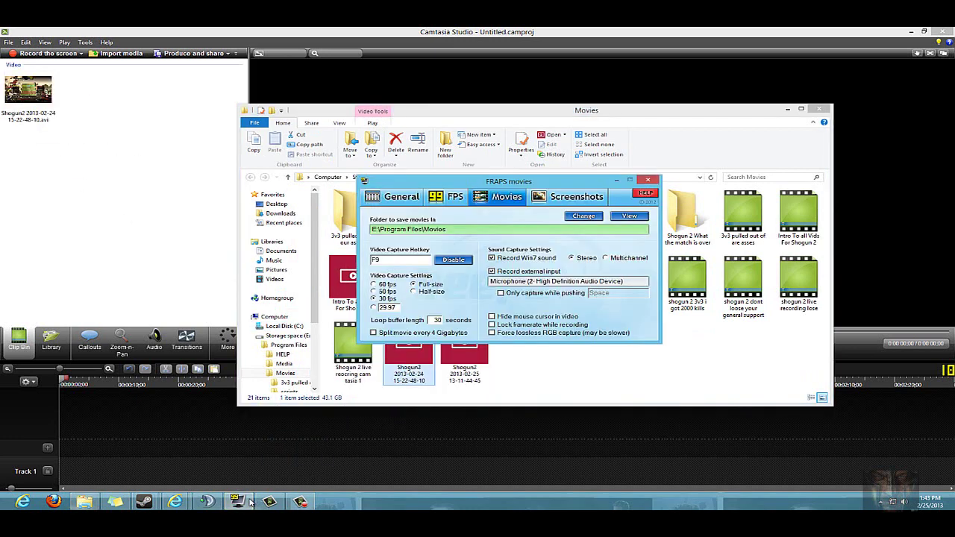
{"action": "key", "text": "ctrl+Tab"}
{"action": "key", "text": "ctrl+Tab"}
{"action": "key", "text": "ctrl+Tab"}
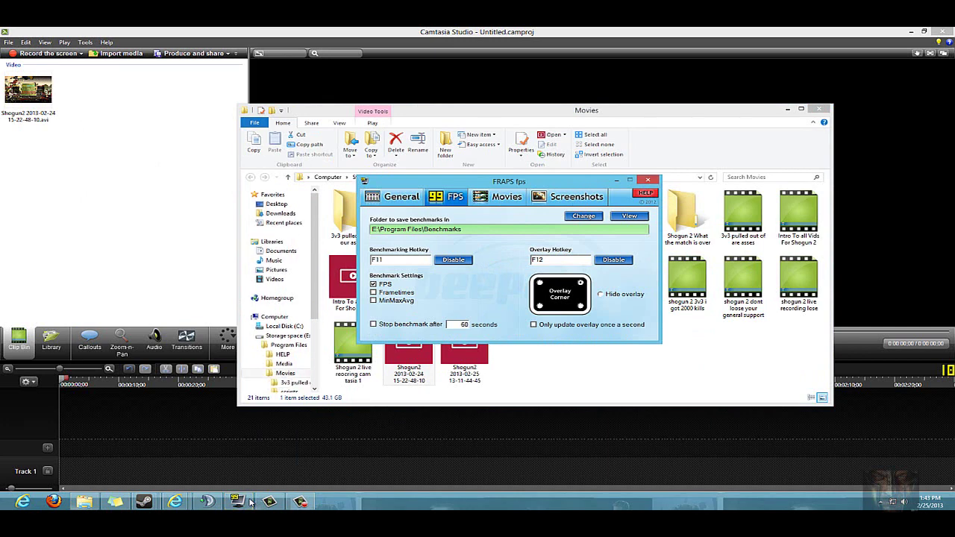
{"action": "key", "text": "ctrl+shift+Tab"}
{"action": "key", "text": "ctrl+Tab"}
{"action": "key", "text": "ctrl+Tab"}
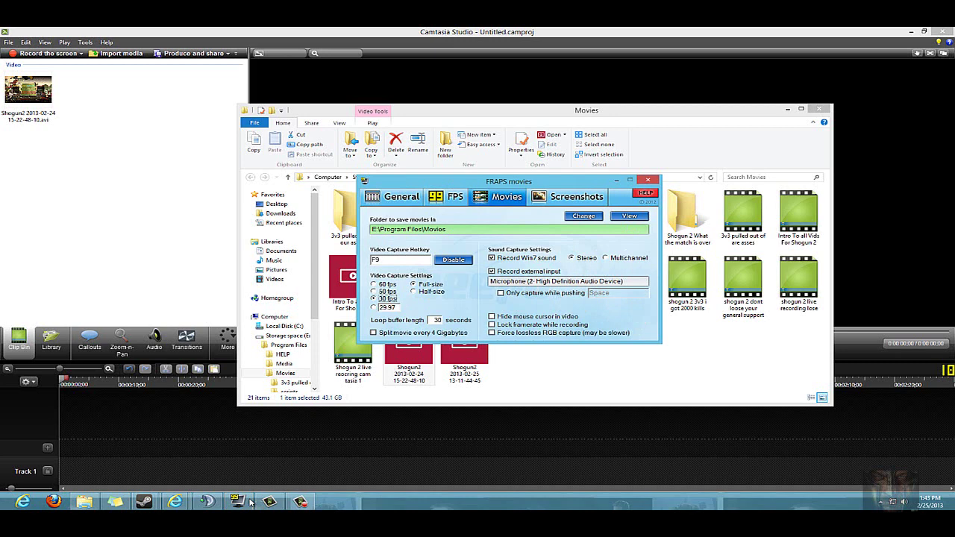
{"action": "key", "text": "ctrl+Tab"}
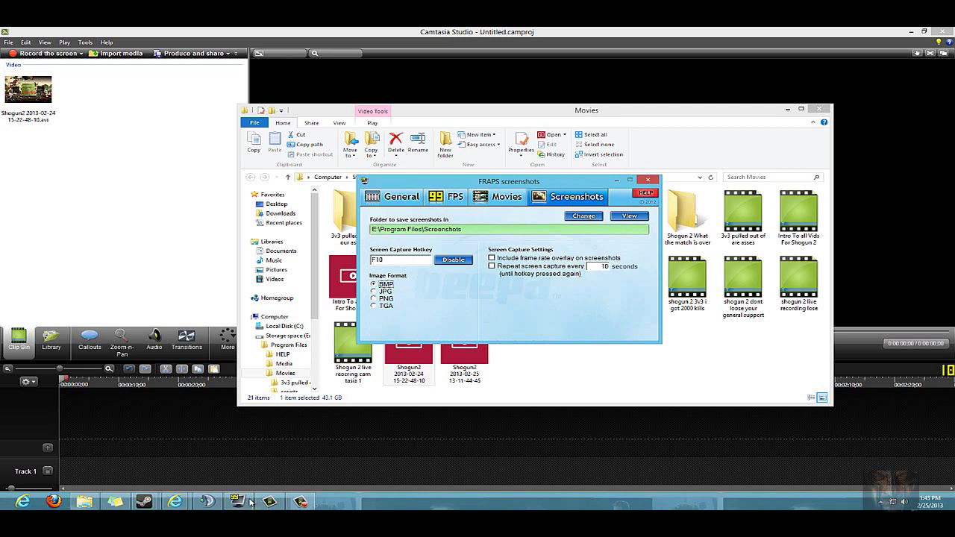
{"action": "key", "text": "ctrl+shift+Tab"}
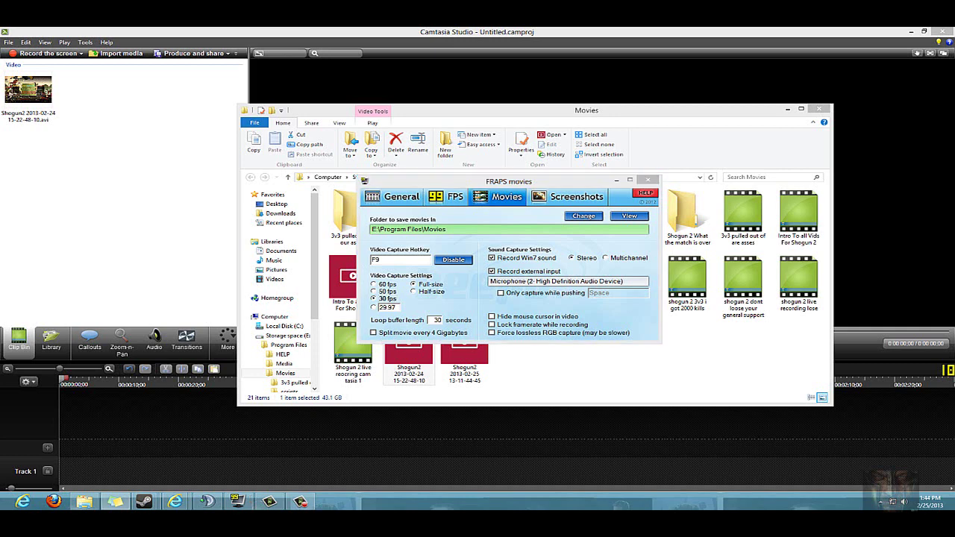
{"action": "left_click_drag", "start_coordinate": [617, 184], "coordinate": [571, 184]}
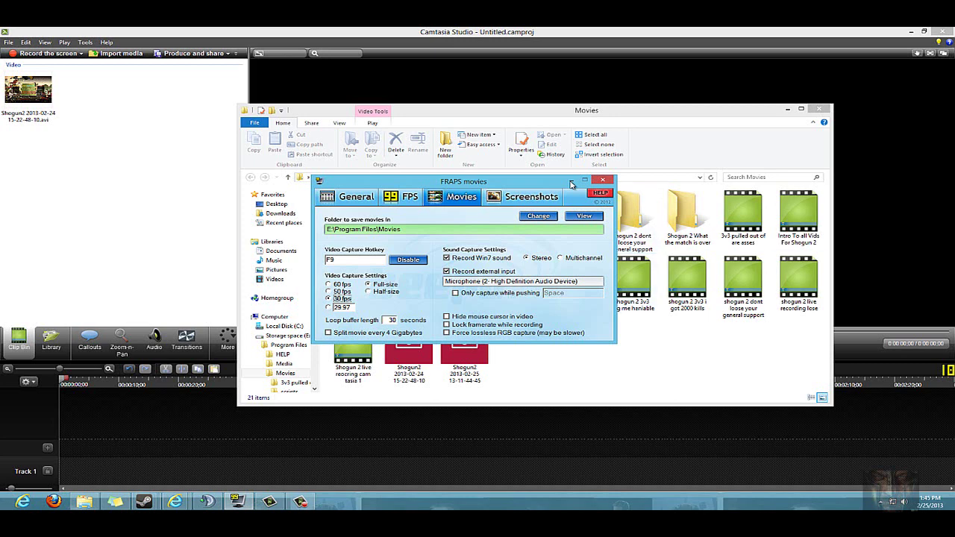
Clear away the Fraps and Movies windows and place the Shogun2 clip on Track 1
{"action": "left_click", "coordinate": [570, 183]}
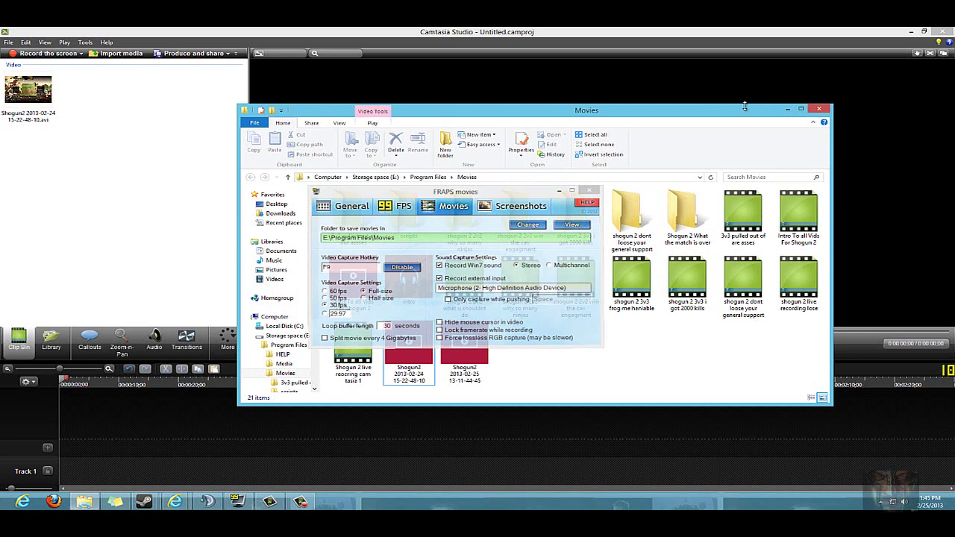
{"action": "left_click", "coordinate": [787, 109]}
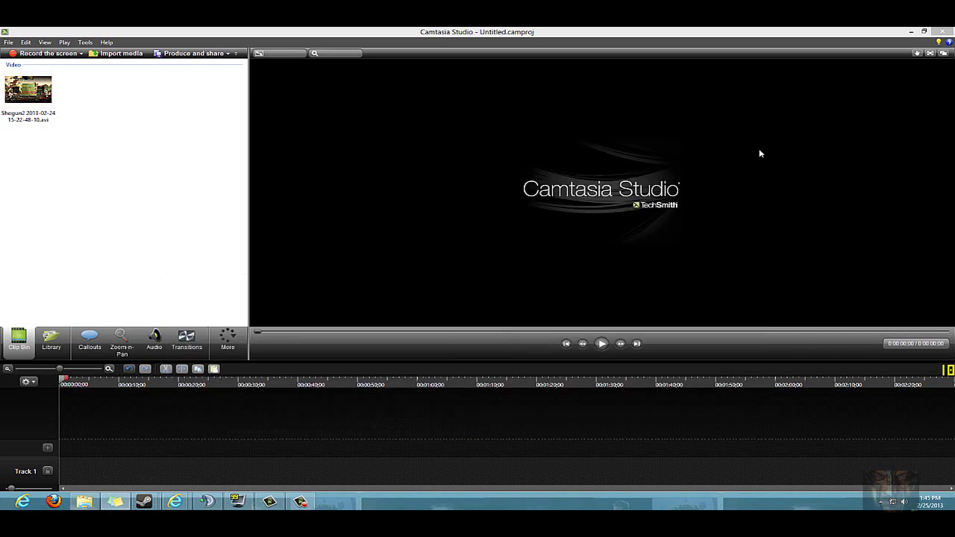
{"action": "left_click", "coordinate": [34, 103]}
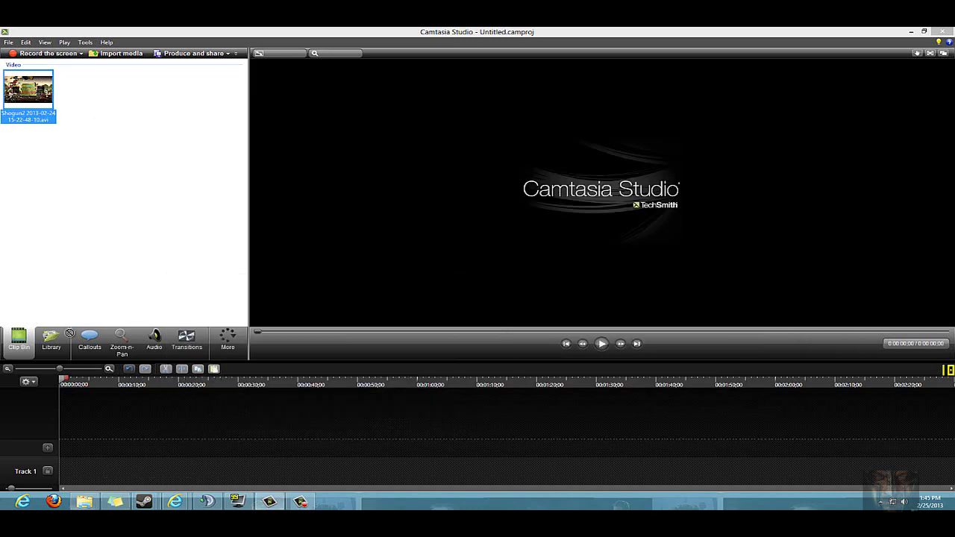
{"action": "left_click_drag", "start_coordinate": [138, 476], "coordinate": [288, 481]}
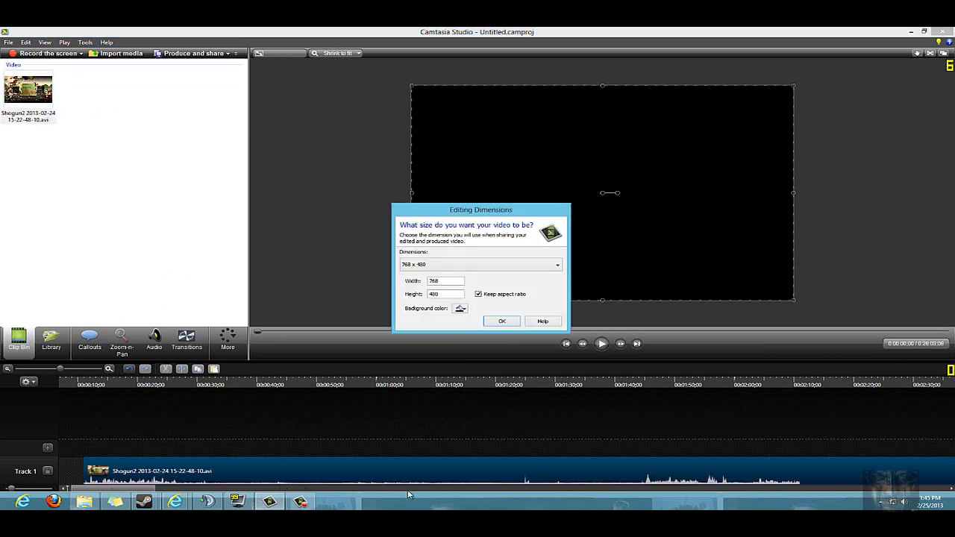
Set the project editing dimensions to 1152 x 720
{"action": "left_click", "coordinate": [550, 269]}
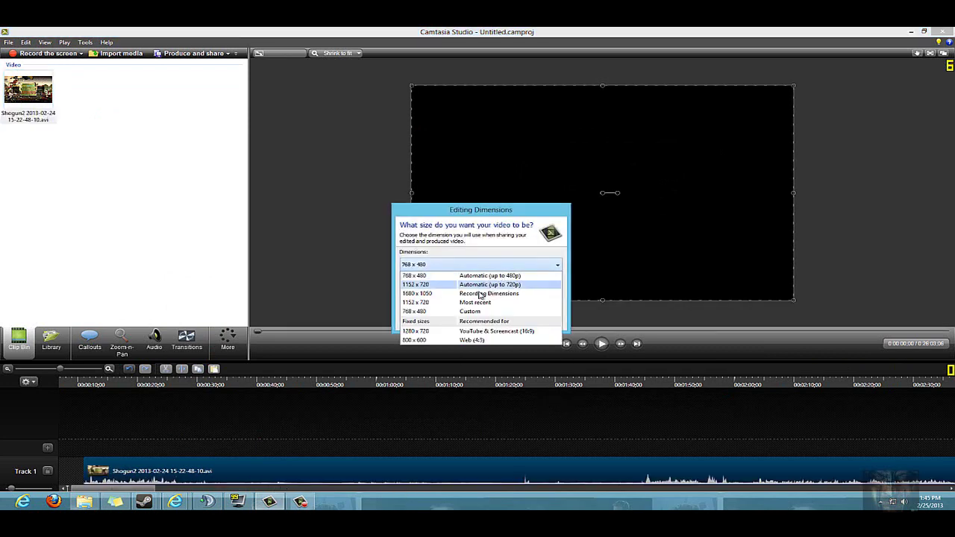
{"action": "left_click", "coordinate": [490, 302]}
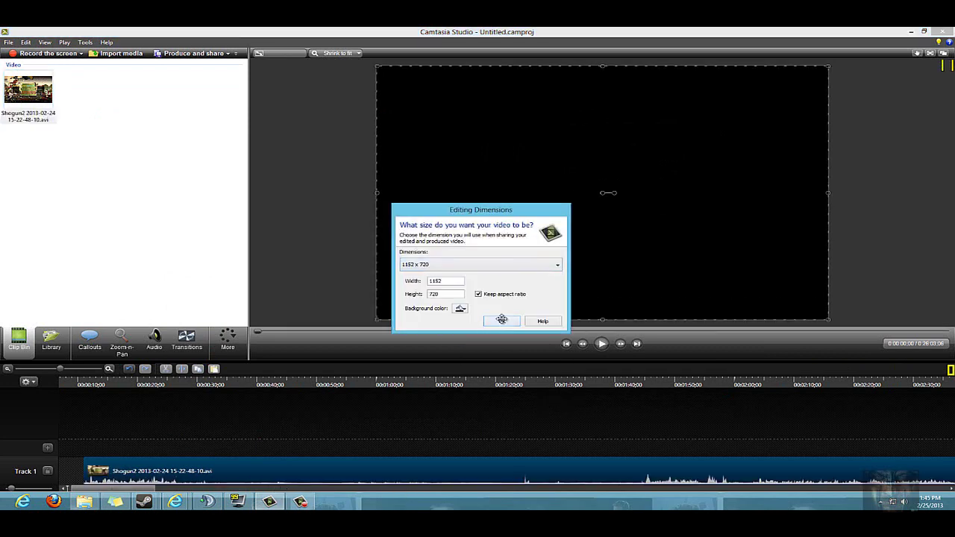
{"action": "left_click", "coordinate": [498, 321]}
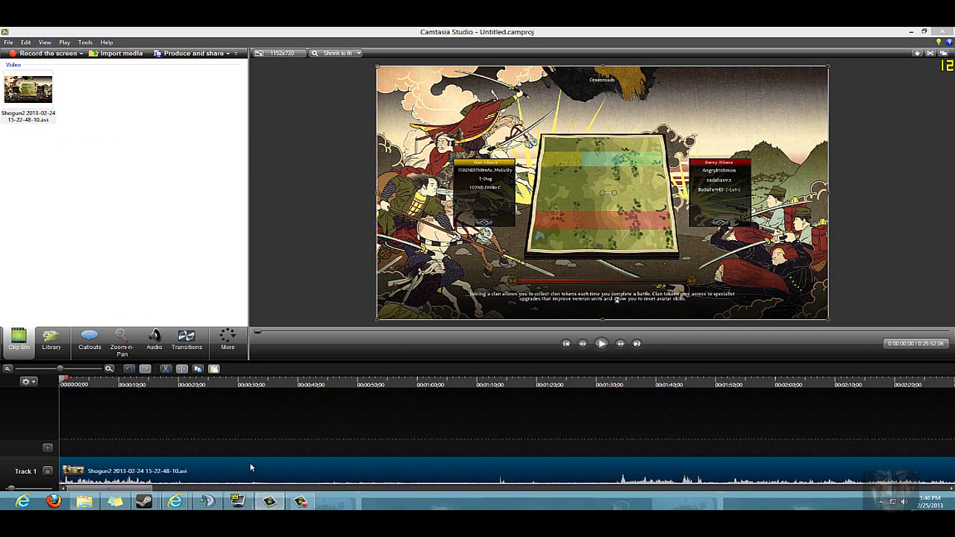
Try 1680 x 1050 editing dimensions, revert to 1152 x 720, and scrub to about 12 seconds
{"action": "left_click", "coordinate": [289, 54]}
{"action": "left_click", "coordinate": [522, 266]}
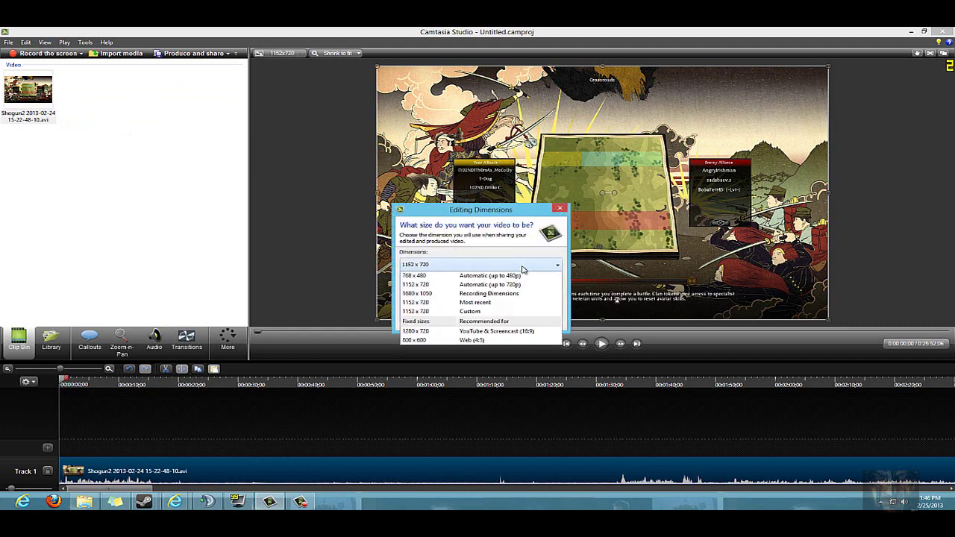
{"action": "left_click", "coordinate": [533, 294]}
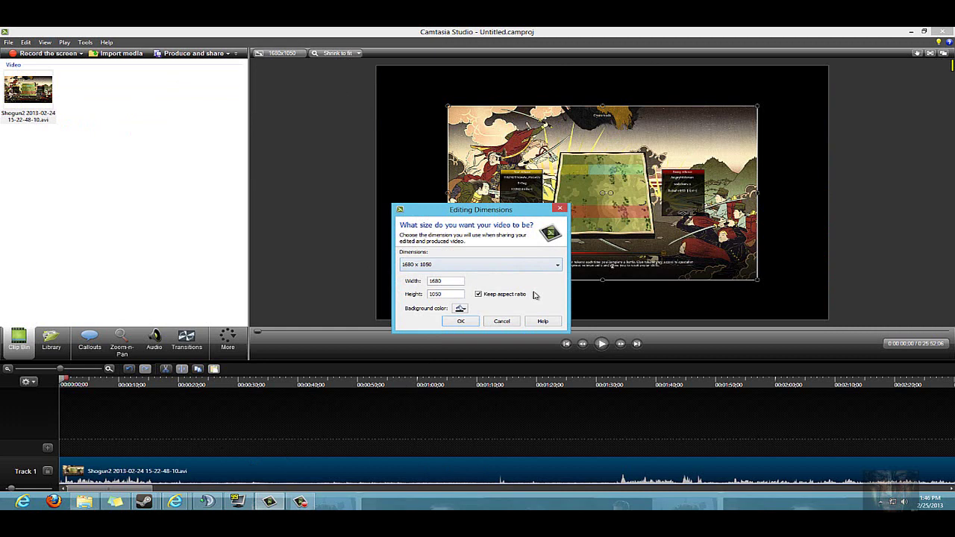
{"action": "left_click", "coordinate": [527, 270]}
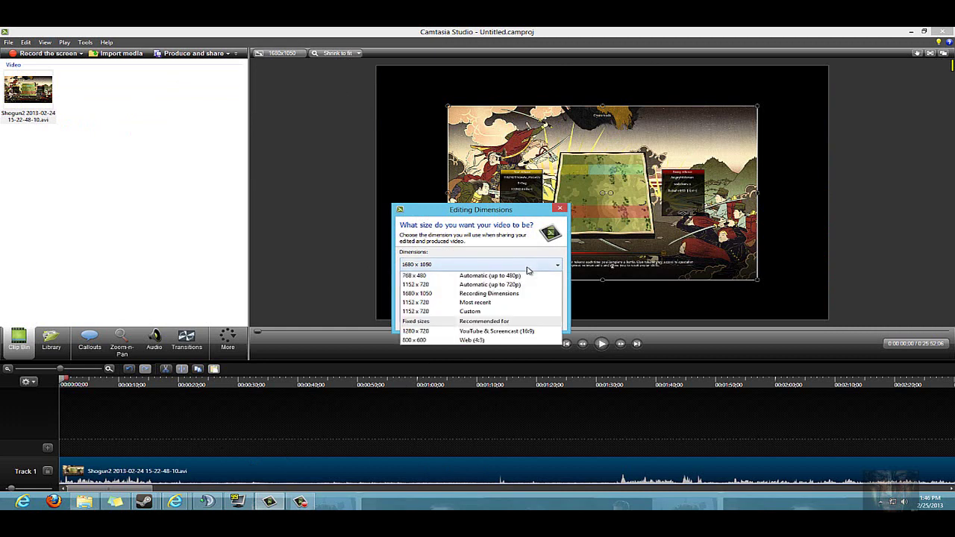
{"action": "left_click", "coordinate": [507, 305]}
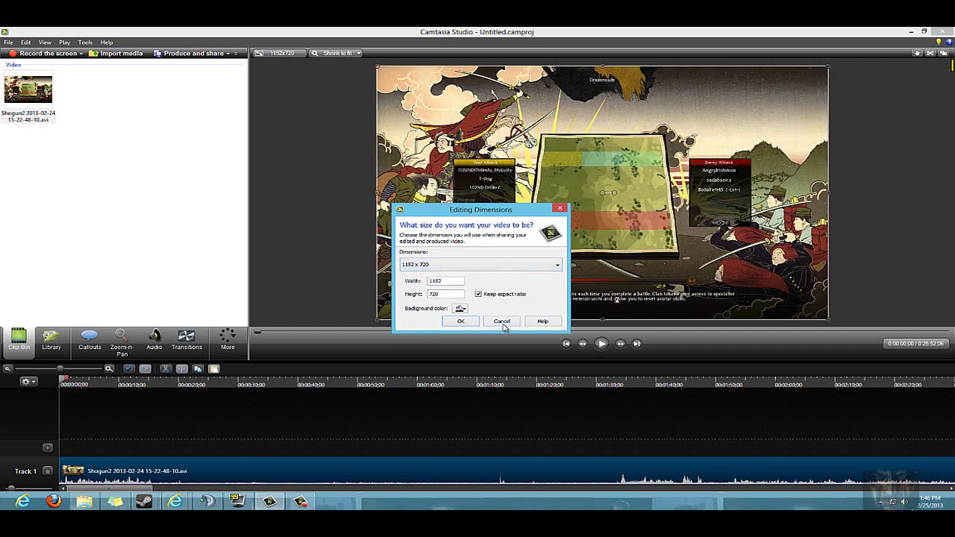
{"action": "left_click", "coordinate": [502, 323]}
{"action": "left_click_drag", "start_coordinate": [76, 382], "coordinate": [136, 385]}
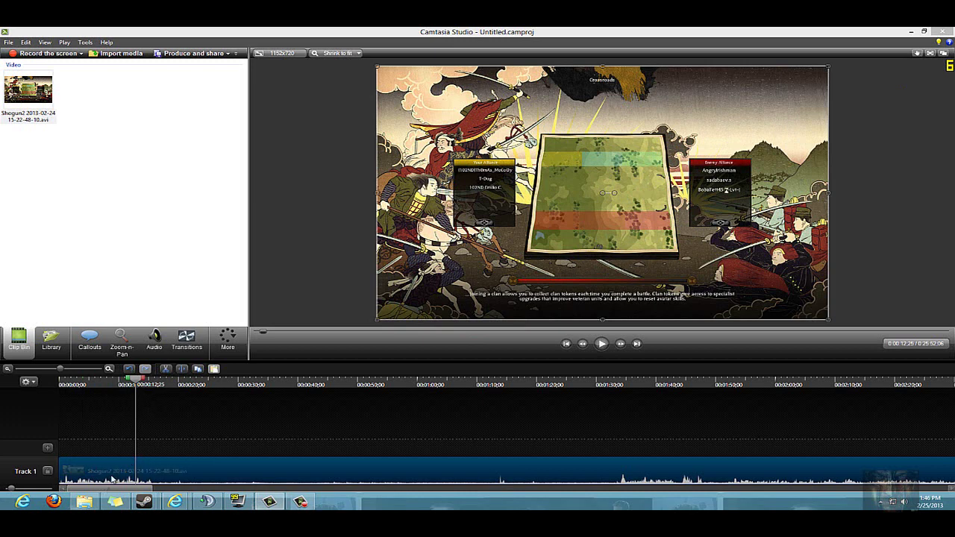
Enable noise removal and volume leveling with Low volume variation on the clip's audio
{"action": "key", "text": "ctrl+Home"}
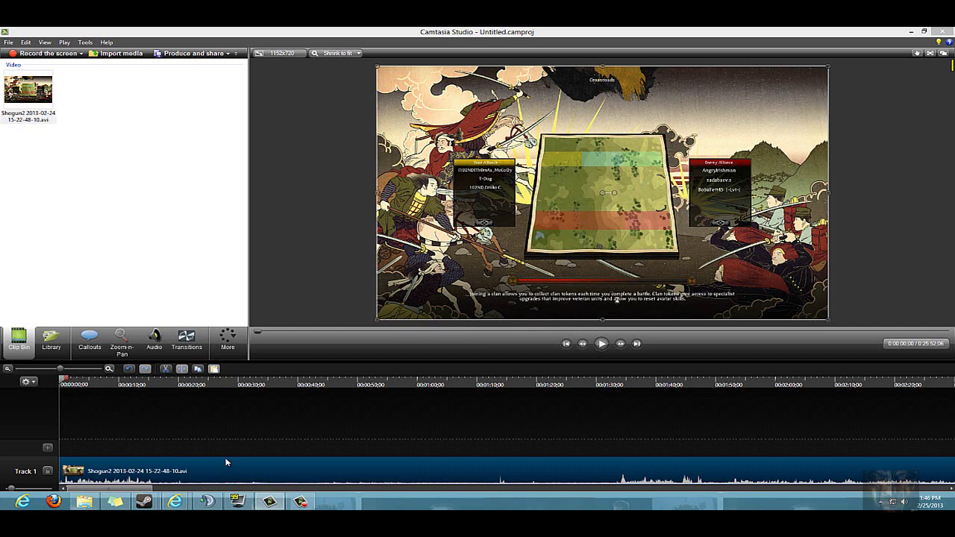
{"action": "left_click", "coordinate": [153, 341]}
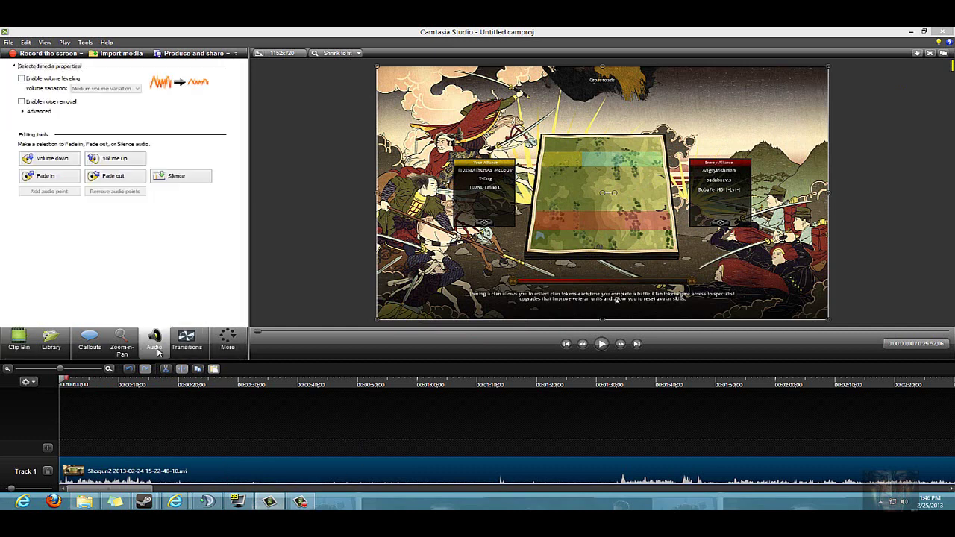
{"action": "left_click", "coordinate": [23, 101]}
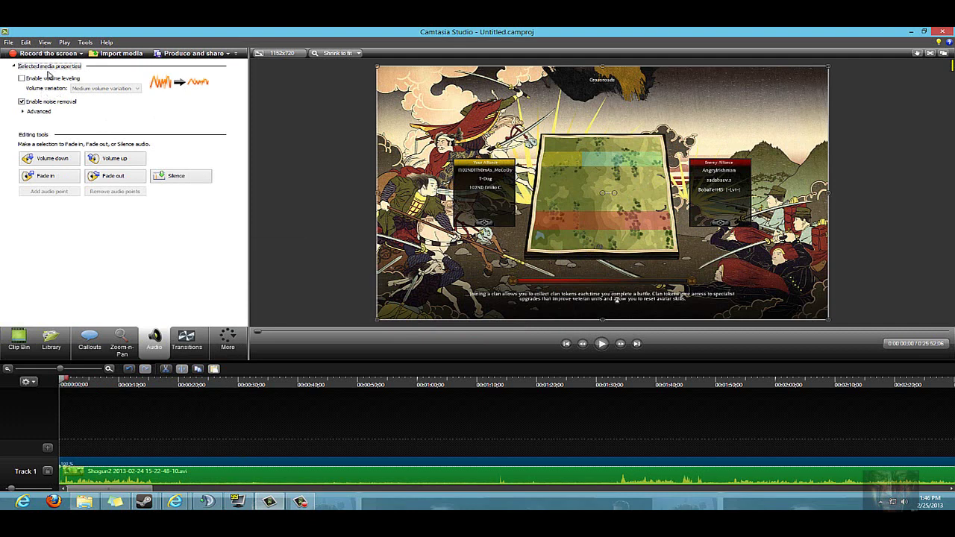
{"action": "left_click", "coordinate": [21, 78]}
{"action": "left_click", "coordinate": [137, 88]}
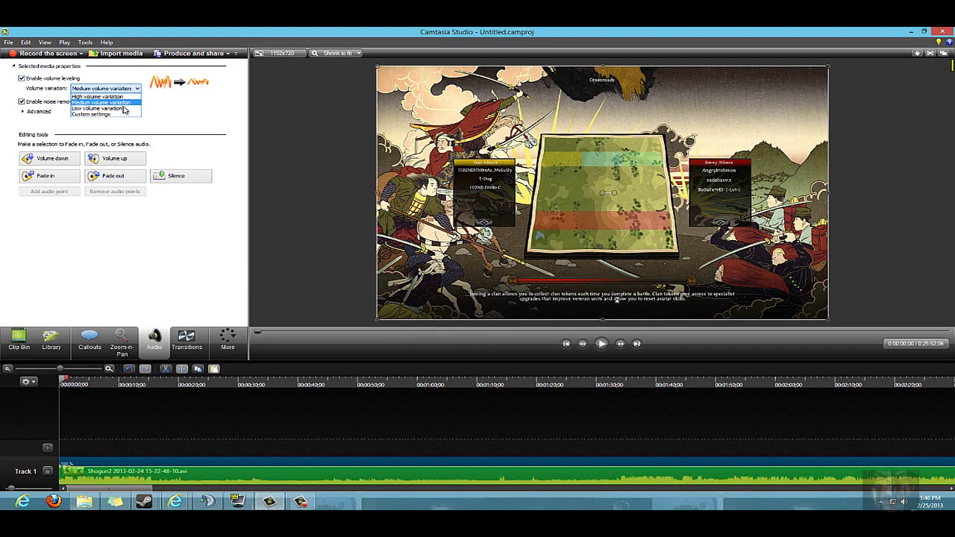
{"action": "left_click", "coordinate": [97, 108]}
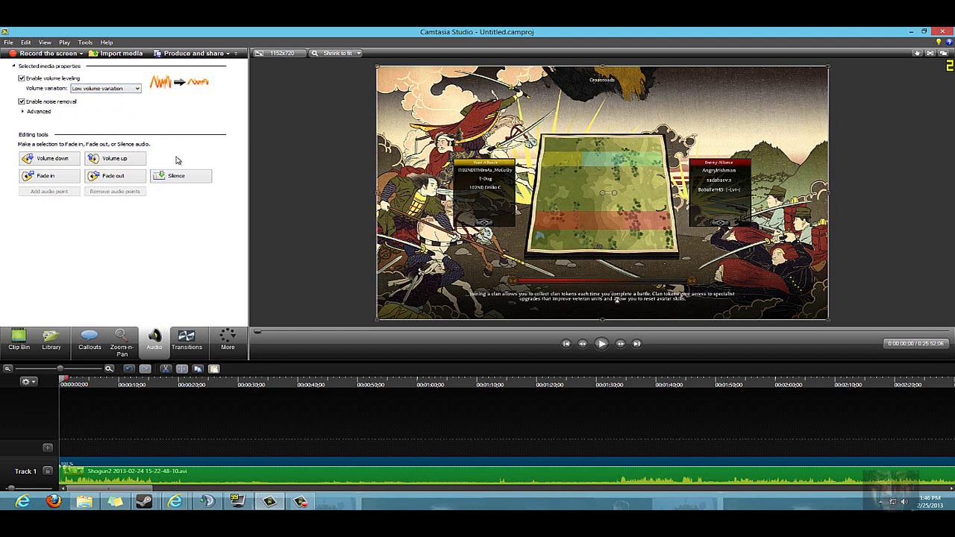
Lower the clip volume, raise it back up, and apply a fade out
{"action": "left_click", "coordinate": [67, 159]}
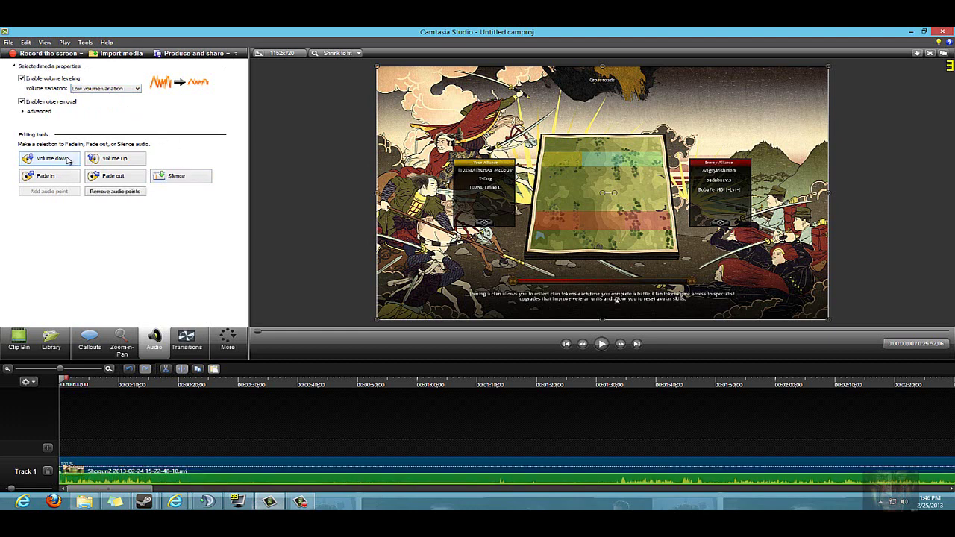
{"action": "left_click", "coordinate": [107, 165]}
{"action": "left_click", "coordinate": [115, 179]}
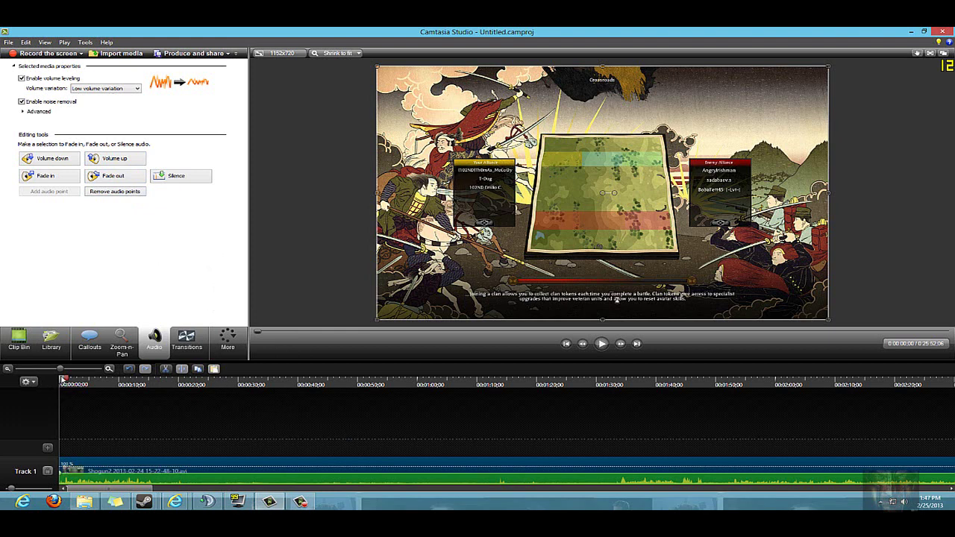
Select the range 0:00:15;27 to 0:01:32;29 on the timeline and cut it out
{"action": "left_click_drag", "start_coordinate": [64, 382], "coordinate": [154, 392]}
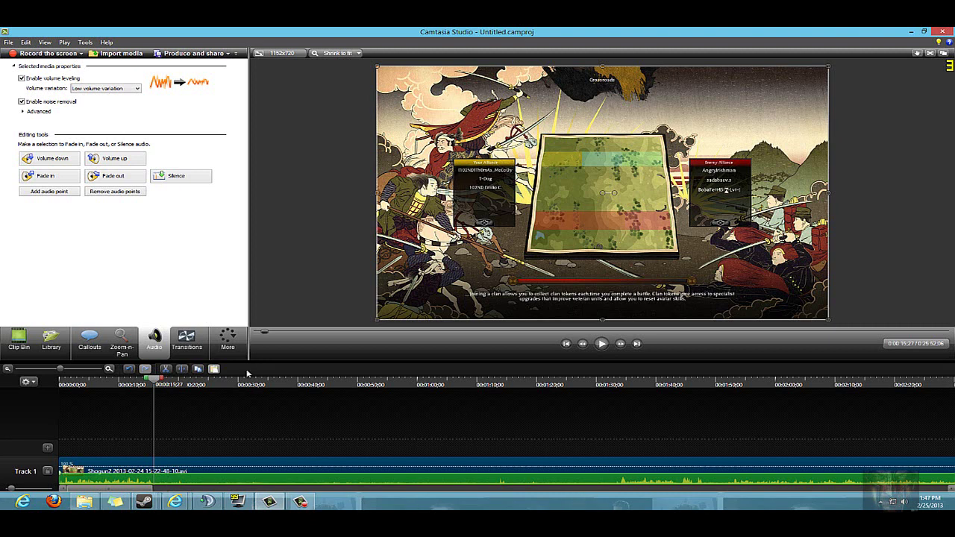
{"action": "left_click_drag", "start_coordinate": [205, 384], "coordinate": [196, 385]}
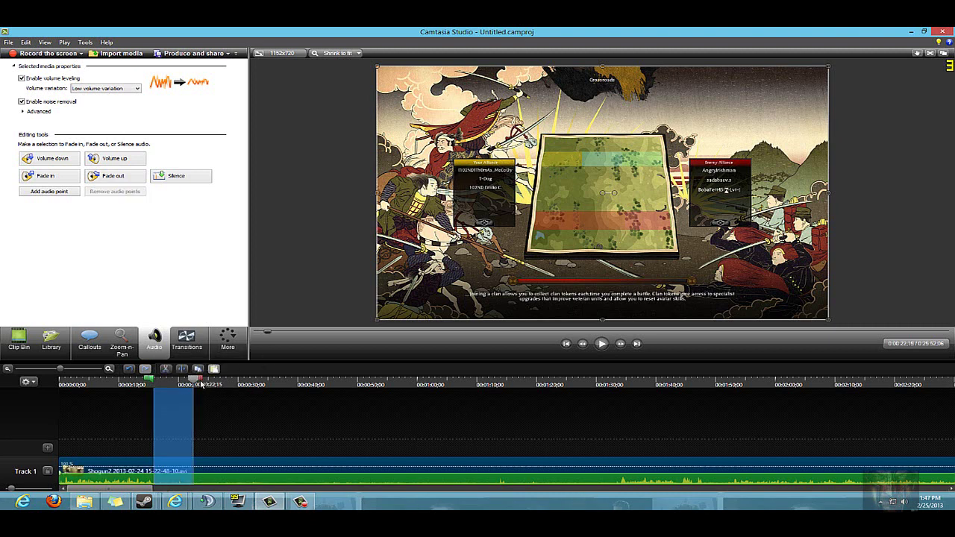
{"action": "left_click", "coordinate": [186, 339]}
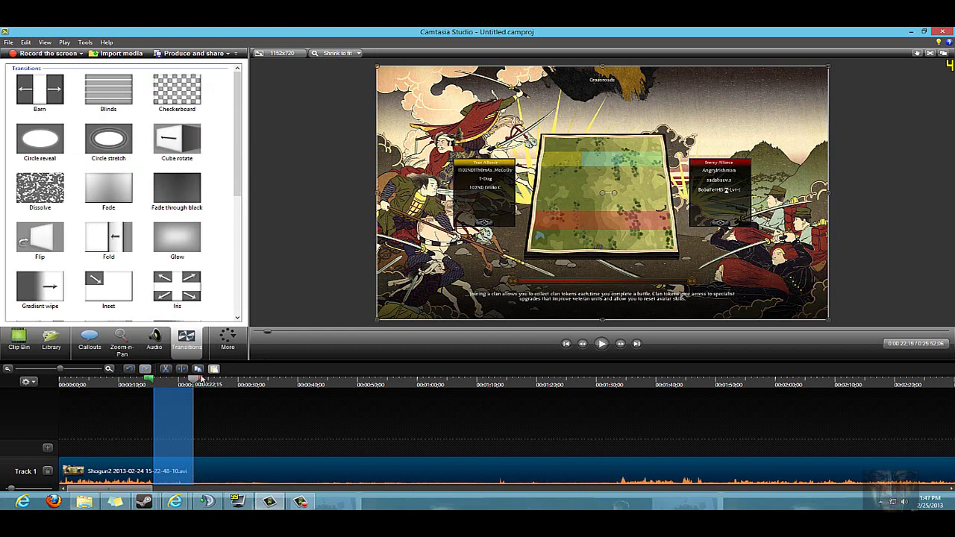
{"action": "left_click_drag", "start_coordinate": [203, 382], "coordinate": [470, 385]}
{"action": "left_click_drag", "start_coordinate": [525, 428], "coordinate": [627, 433]}
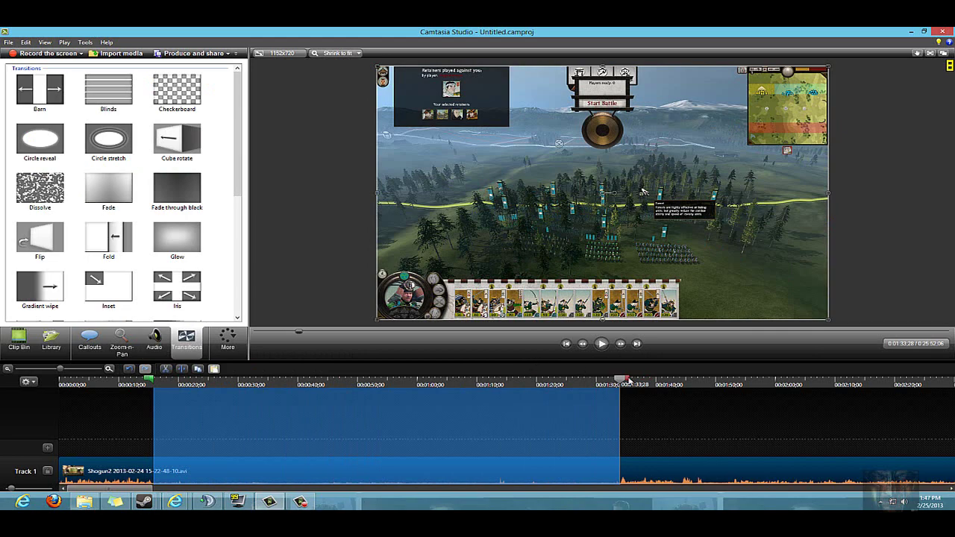
{"action": "left_click_drag", "start_coordinate": [628, 381], "coordinate": [154, 392]}
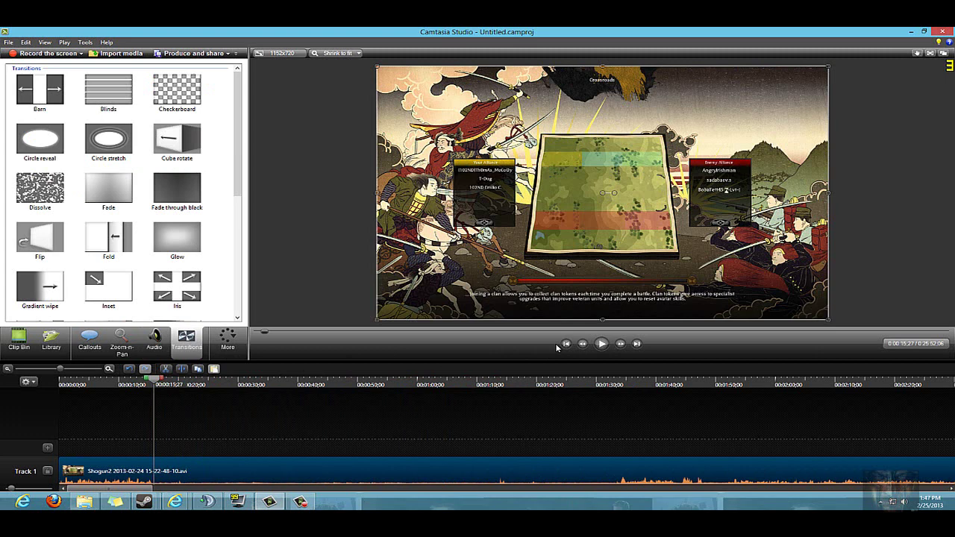
{"action": "left_click", "coordinate": [601, 344]}
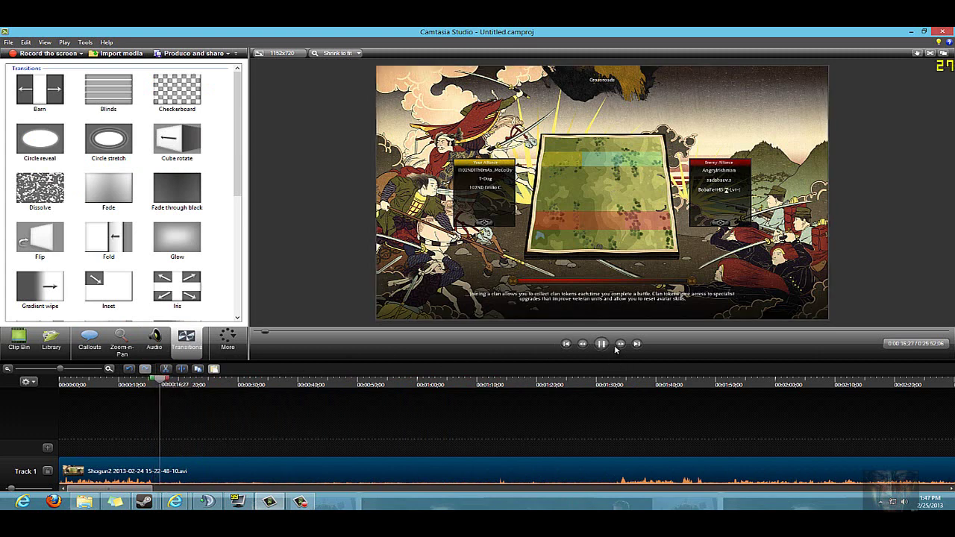
{"action": "left_click", "coordinate": [601, 344]}
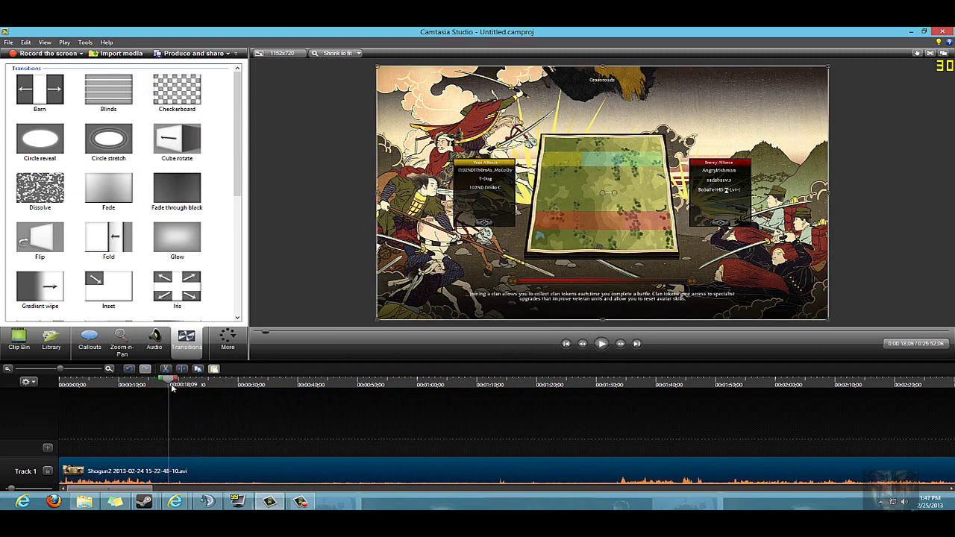
{"action": "left_click_drag", "start_coordinate": [166, 381], "coordinate": [443, 381]}
{"action": "left_click_drag", "start_coordinate": [518, 412], "coordinate": [629, 409]}
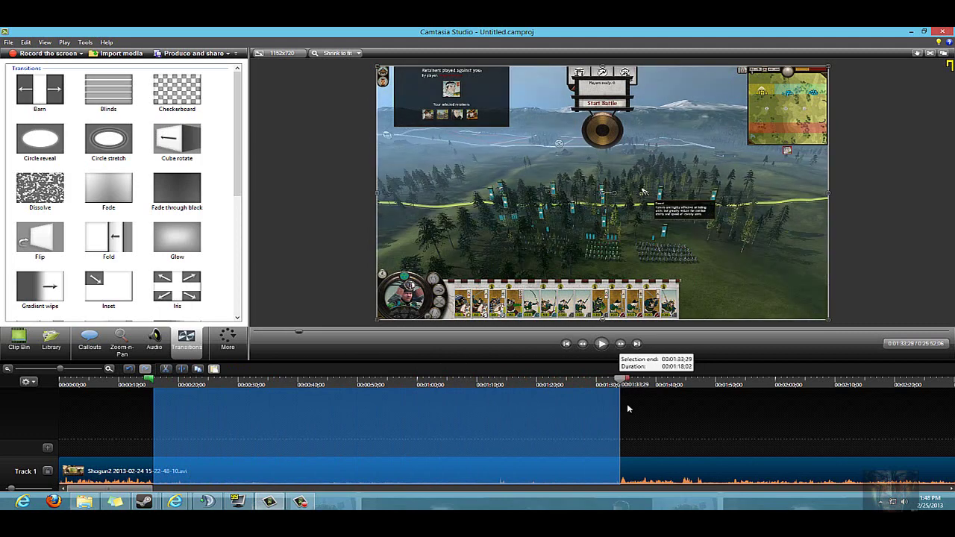
{"action": "left_click", "coordinate": [166, 368]}
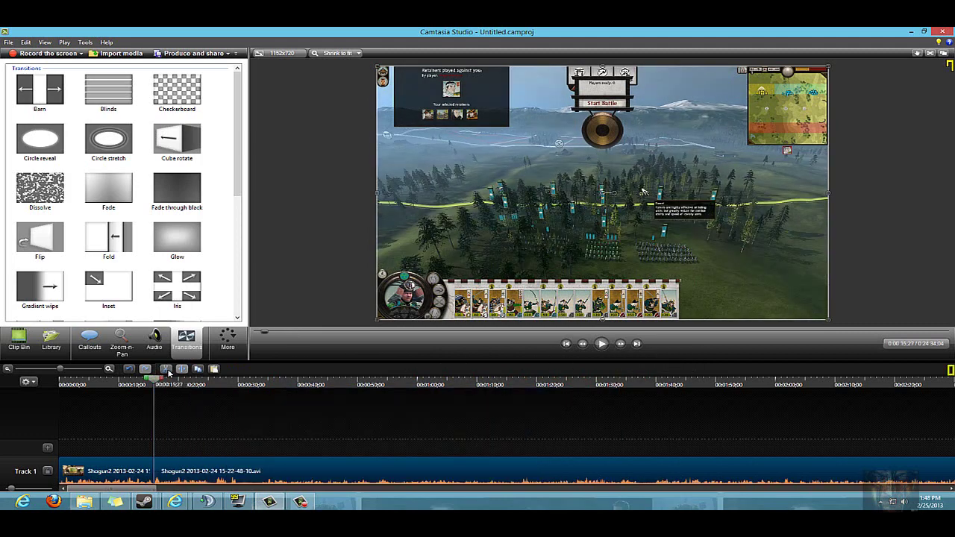
Add a Fade transition at the clip join and preview it
{"action": "left_click_drag", "start_coordinate": [125, 190], "coordinate": [155, 472]}
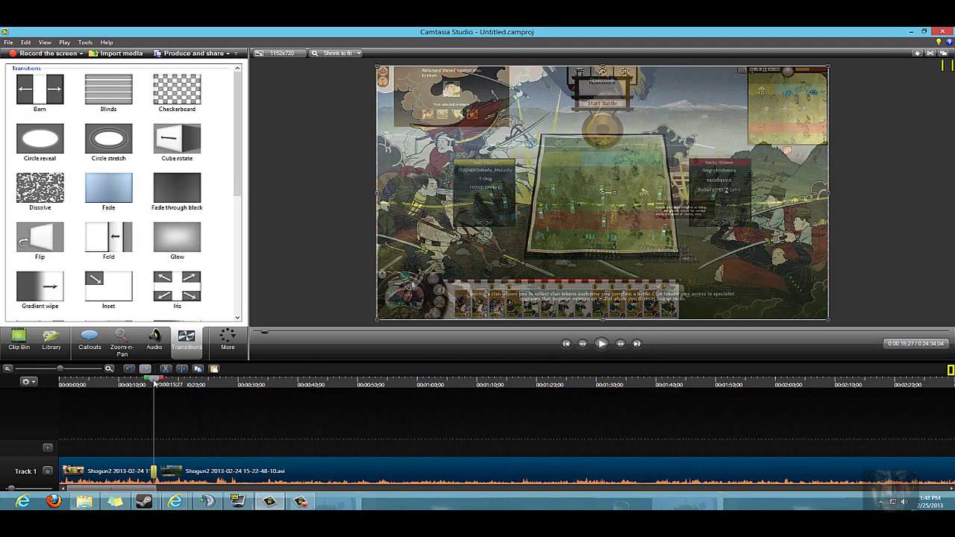
{"action": "left_click", "coordinate": [139, 383]}
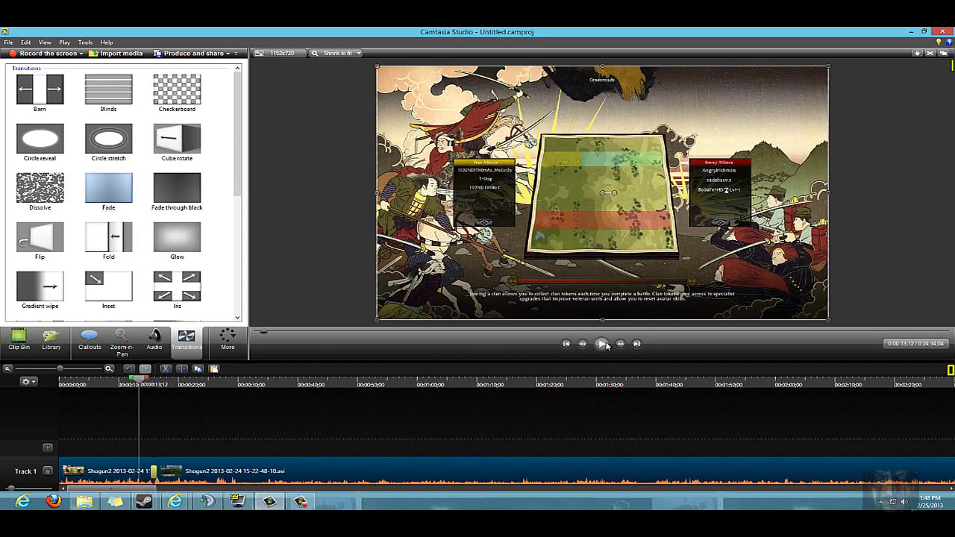
{"action": "left_click", "coordinate": [602, 344]}
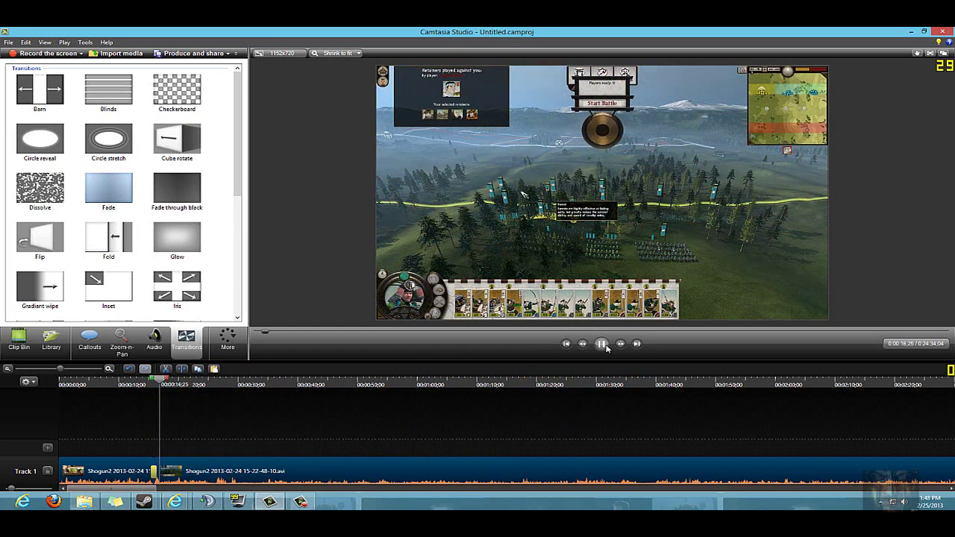
{"action": "left_click", "coordinate": [602, 344]}
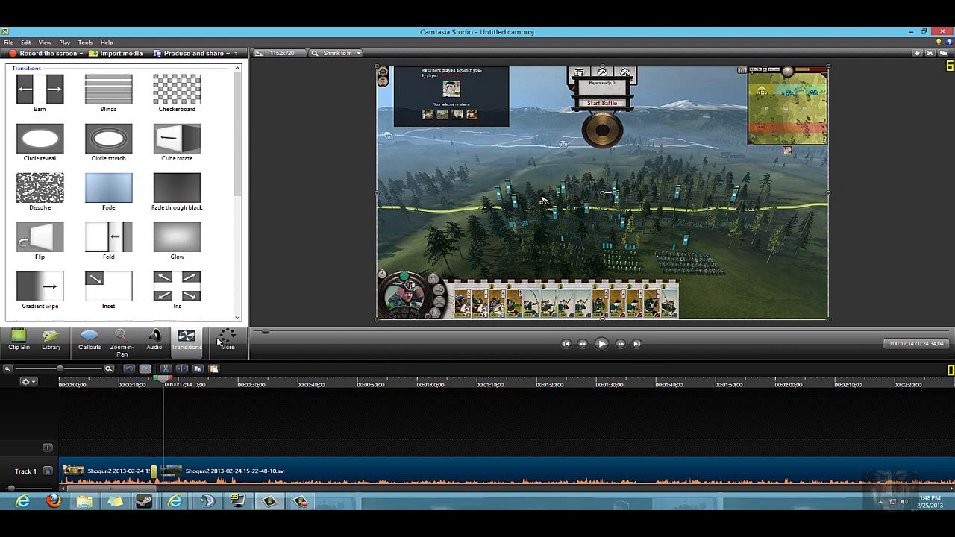
{"action": "left_click", "coordinate": [156, 344]}
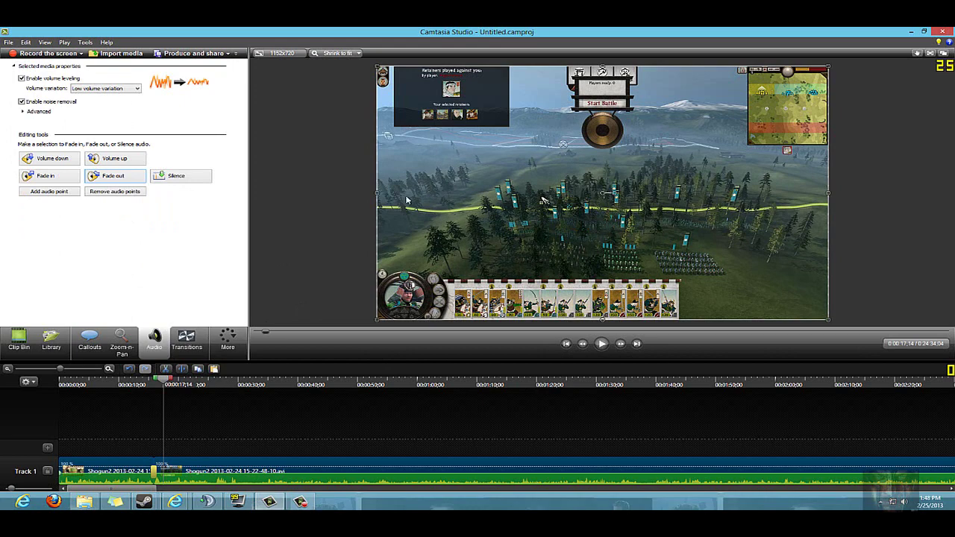
Launch Produce and share and expand the Production Wizard's preset list
{"action": "left_click", "coordinate": [199, 54]}
{"action": "left_click", "coordinate": [536, 186]}
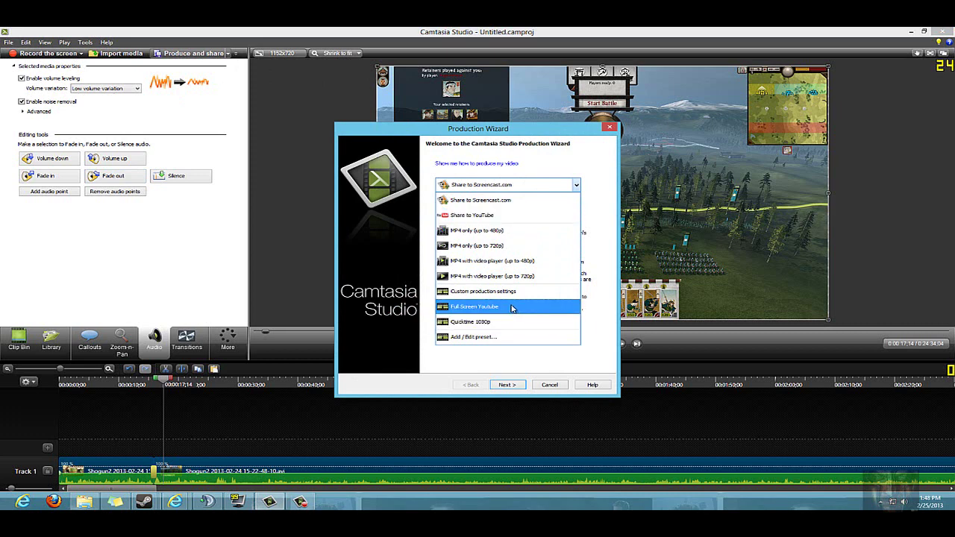
{"action": "left_click", "coordinate": [513, 244]}
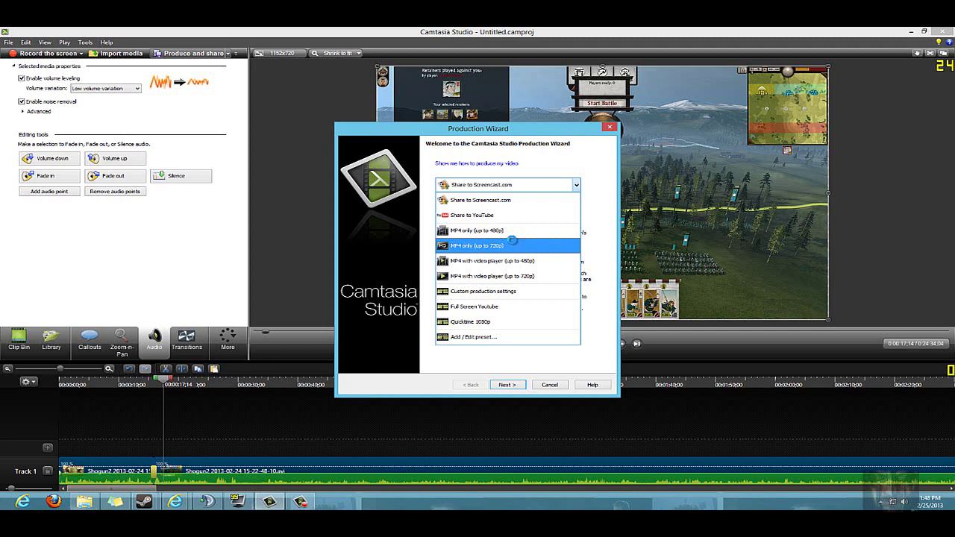
In Manage Production Presets, keep Full Screen Youtube selected and edit it
{"action": "left_click", "coordinate": [492, 339]}
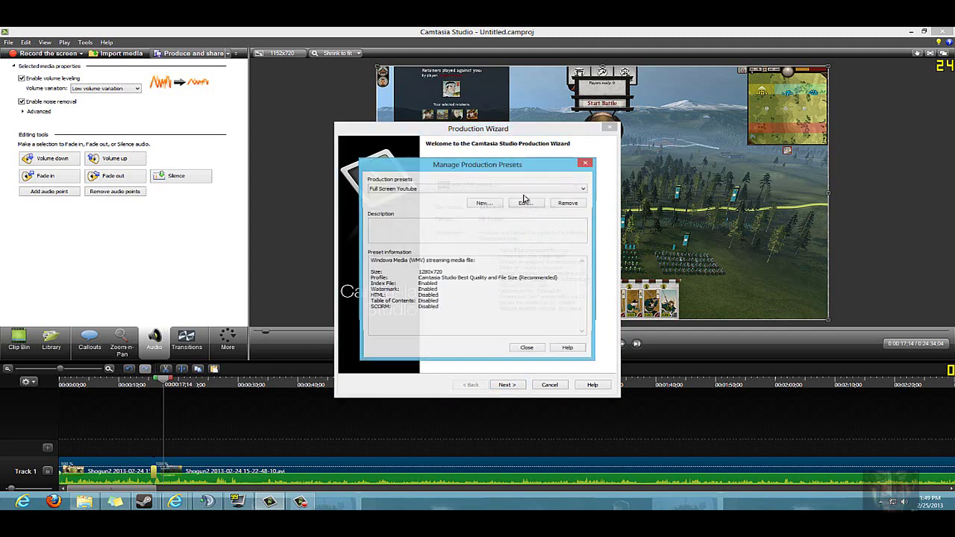
{"action": "left_click", "coordinate": [579, 190]}
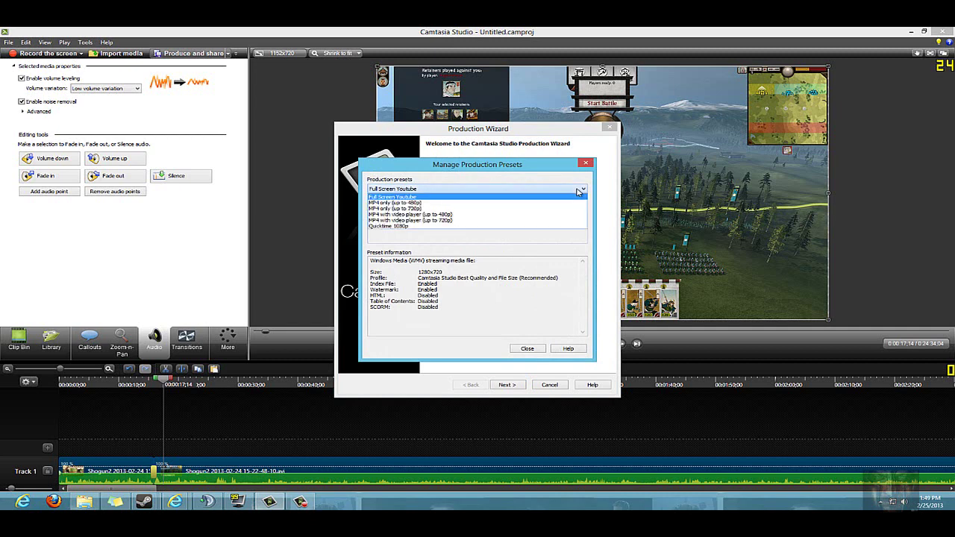
{"action": "left_click", "coordinate": [580, 191]}
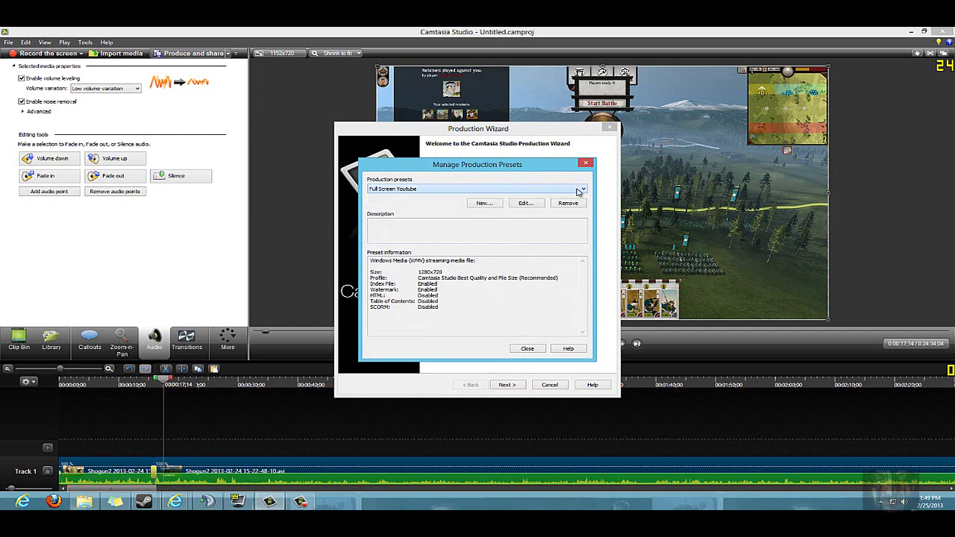
{"action": "left_click", "coordinate": [530, 204]}
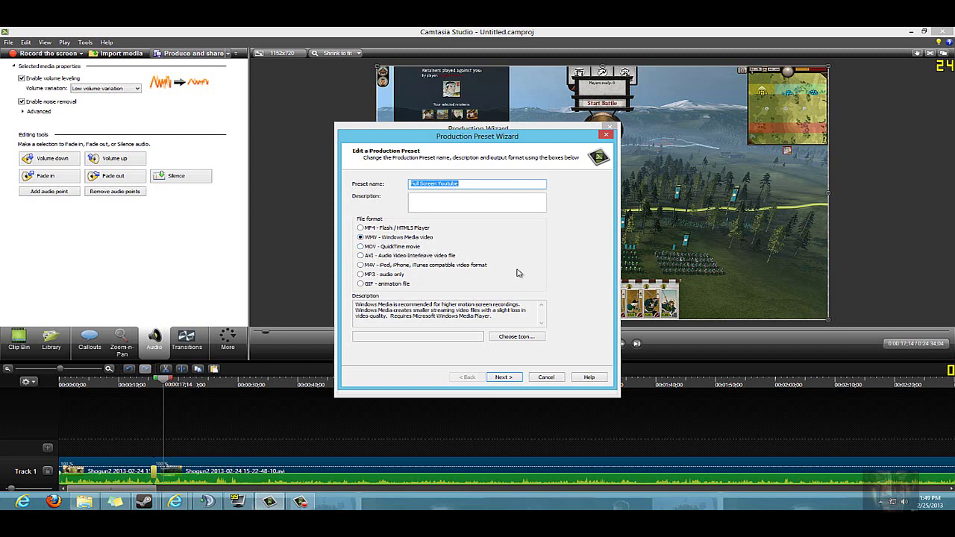
Keep the Best Quality and File Size WMV profile and 1280x720 size, advancing to Video Options
{"action": "left_click", "coordinate": [503, 377]}
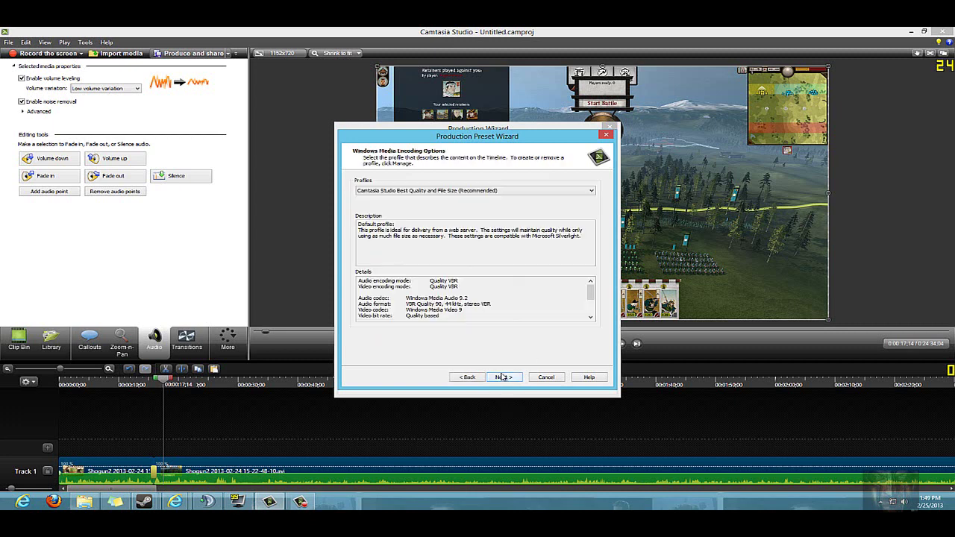
{"action": "left_click", "coordinate": [581, 192]}
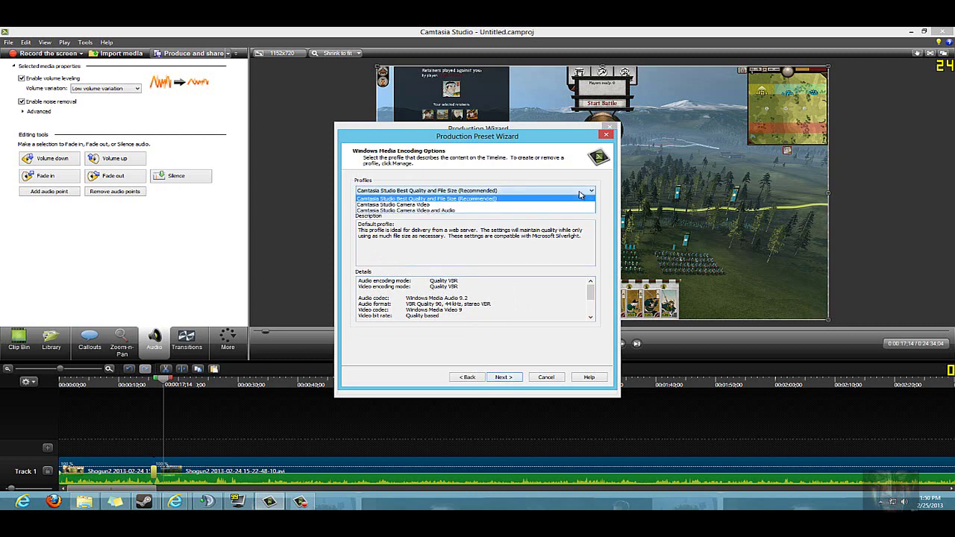
{"action": "left_click", "coordinate": [580, 192]}
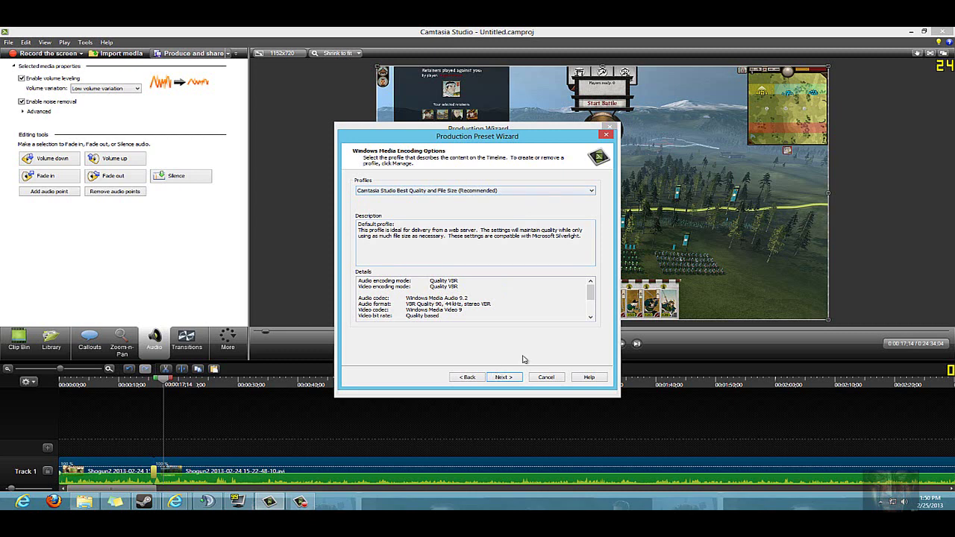
{"action": "left_click", "coordinate": [591, 304]}
{"action": "left_click_drag", "start_coordinate": [592, 304], "coordinate": [590, 283]}
{"action": "left_click", "coordinate": [503, 377]}
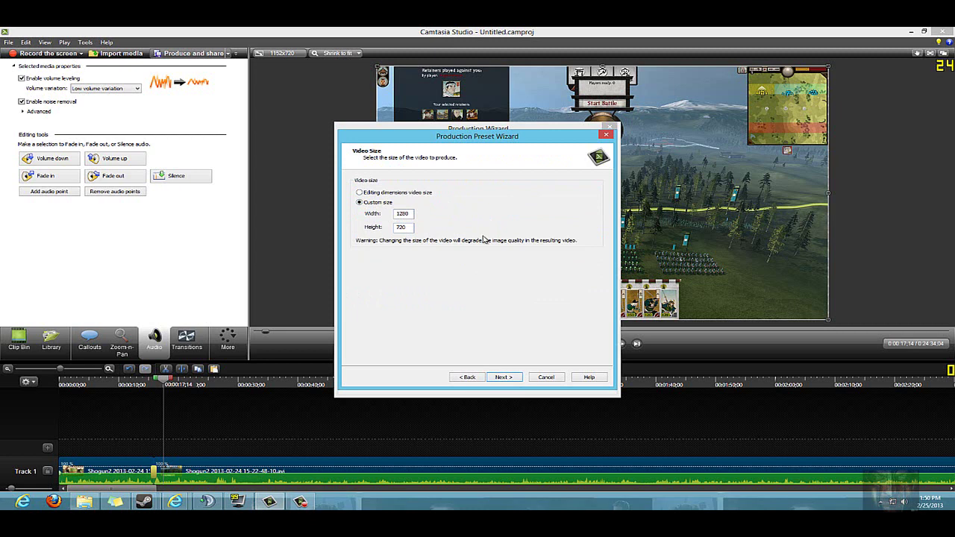
{"action": "left_click", "coordinate": [502, 377]}
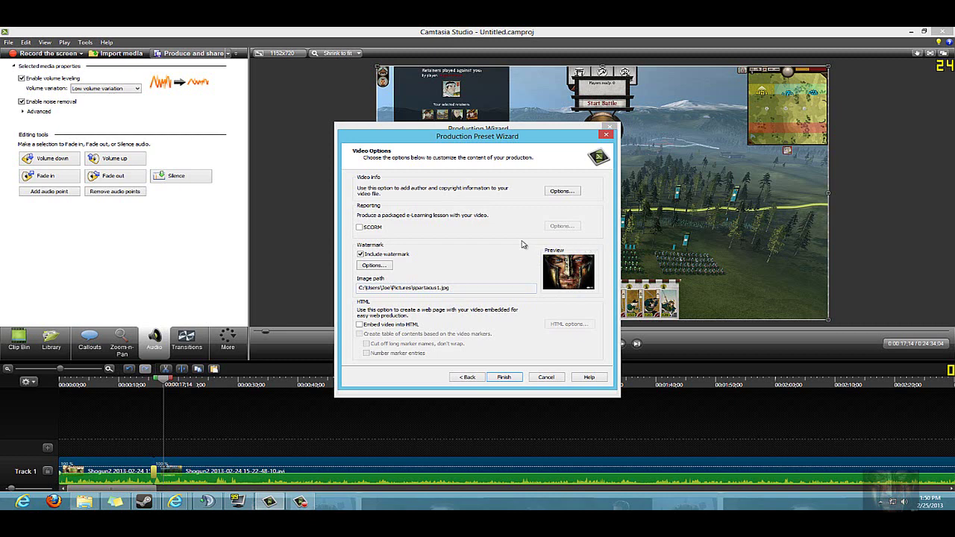
Try middle-right, top, top-left and bottom-right watermark positions
{"action": "left_click", "coordinate": [375, 267]}
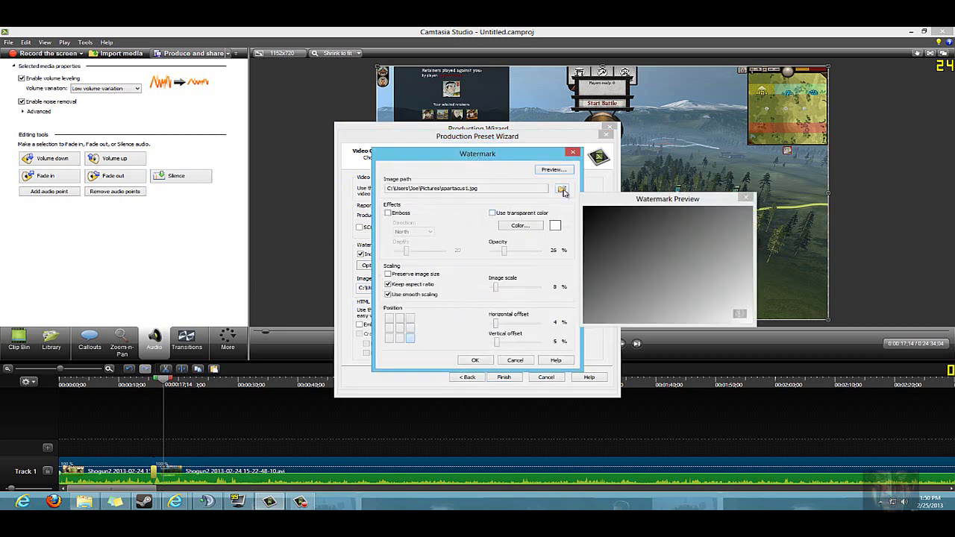
{"action": "left_click", "coordinate": [409, 327]}
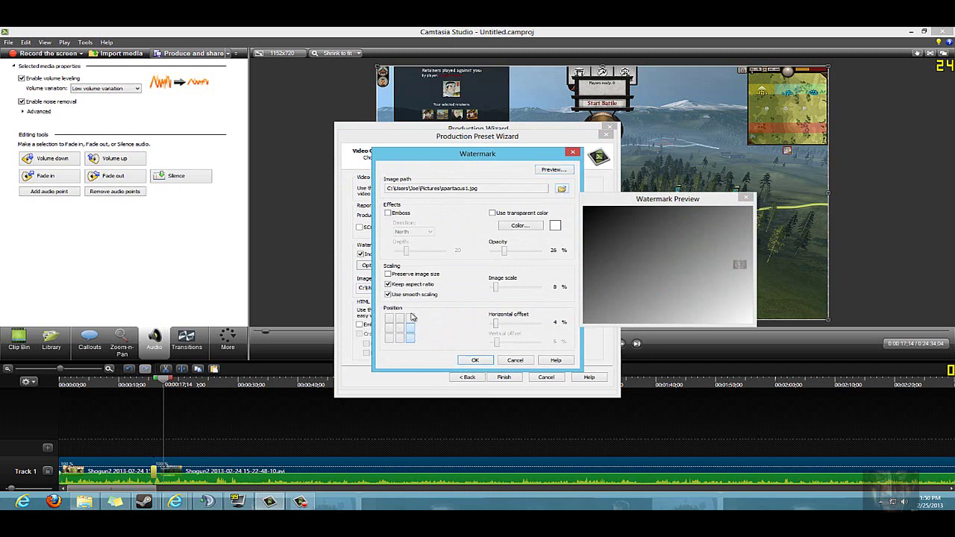
{"action": "left_click", "coordinate": [410, 317]}
{"action": "left_click", "coordinate": [399, 317]}
{"action": "left_click", "coordinate": [388, 317]}
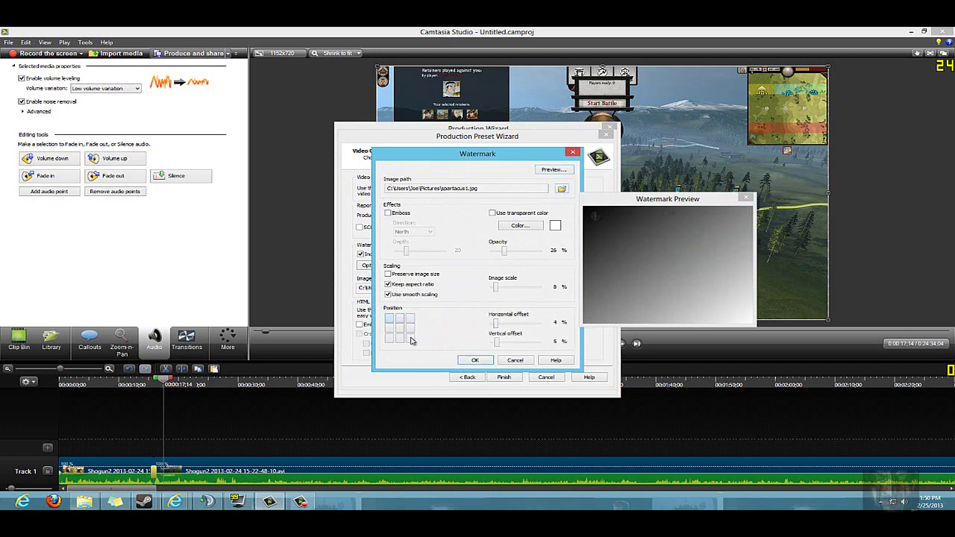
{"action": "left_click", "coordinate": [410, 341]}
Try watermark scale of 72% then 6% and 10% opacity, then cancel the changes
{"action": "mouse_move", "coordinate": [497, 290]}
{"action": "left_mouse_down"}
{"action": "mouse_move", "coordinate": [525, 293]}
{"action": "mouse_move", "coordinate": [495, 291]}
{"action": "left_mouse_up"}
{"action": "mouse_move", "coordinate": [505, 252]}
{"action": "left_mouse_down"}
{"action": "mouse_move", "coordinate": [537, 255]}
{"action": "mouse_move", "coordinate": [498, 255]}
{"action": "left_mouse_up"}
{"action": "left_click_drag", "start_coordinate": [495, 323], "coordinate": [534, 325]}
{"action": "left_click", "coordinate": [520, 365]}
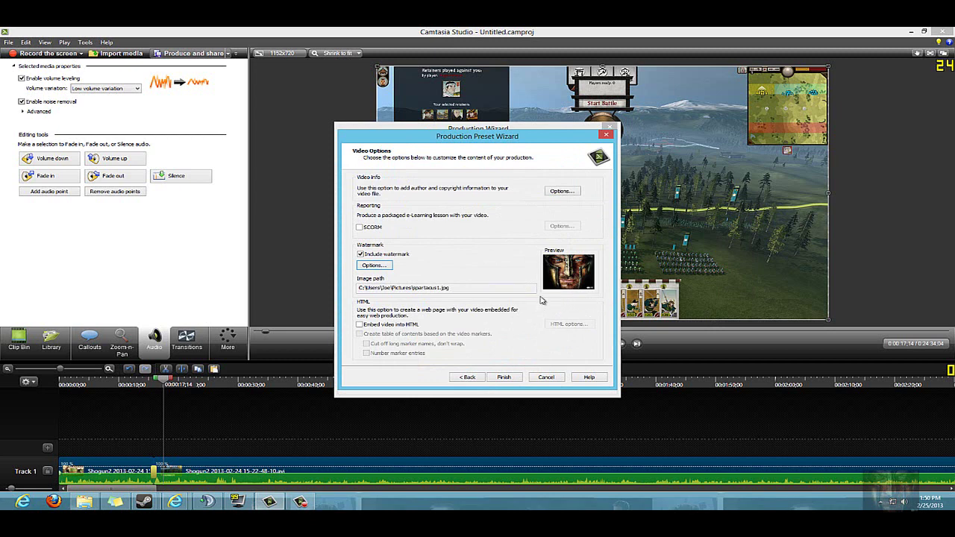
Close the preset editor, select Full Screen Youtube, advance one step, then cancel the wizard
{"action": "left_click", "coordinate": [542, 379]}
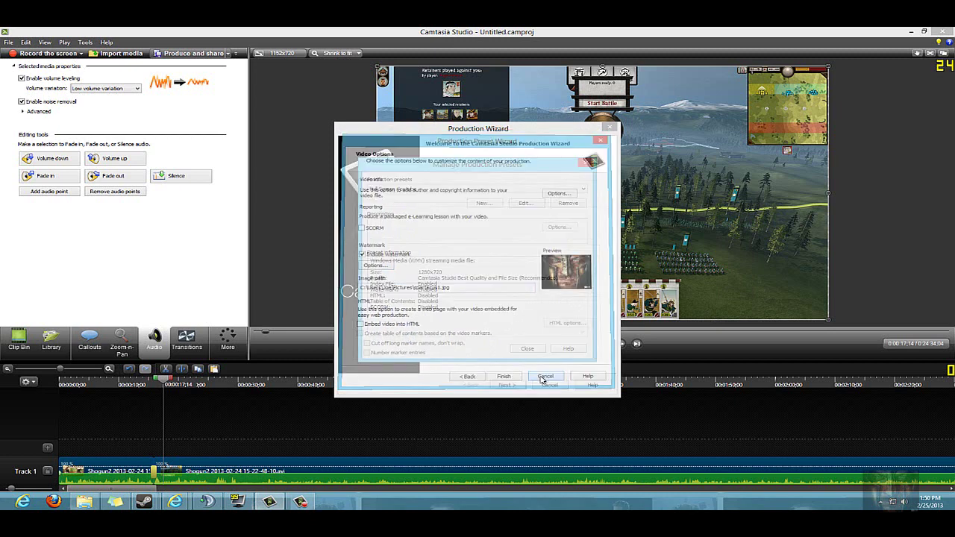
{"action": "left_click", "coordinate": [528, 349]}
{"action": "left_click", "coordinate": [567, 186]}
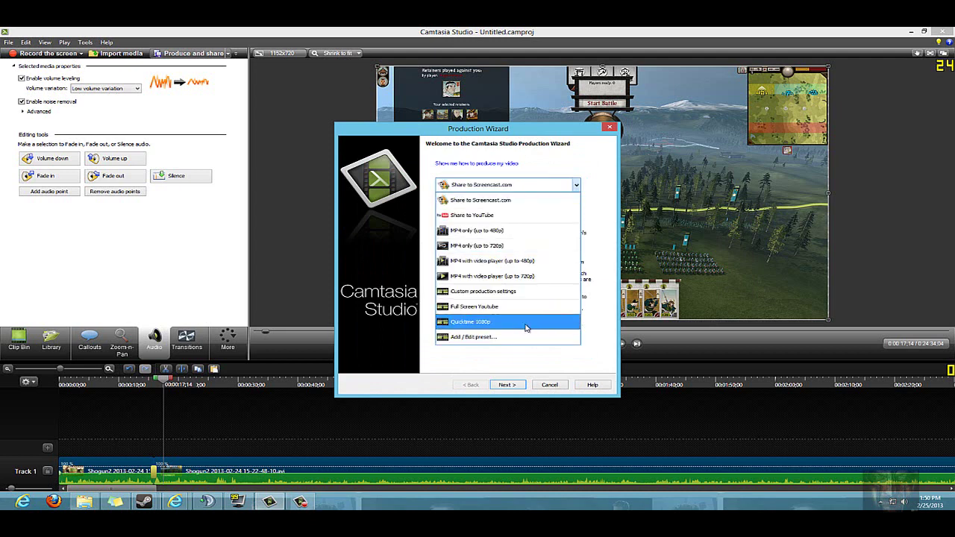
{"action": "left_click", "coordinate": [517, 307]}
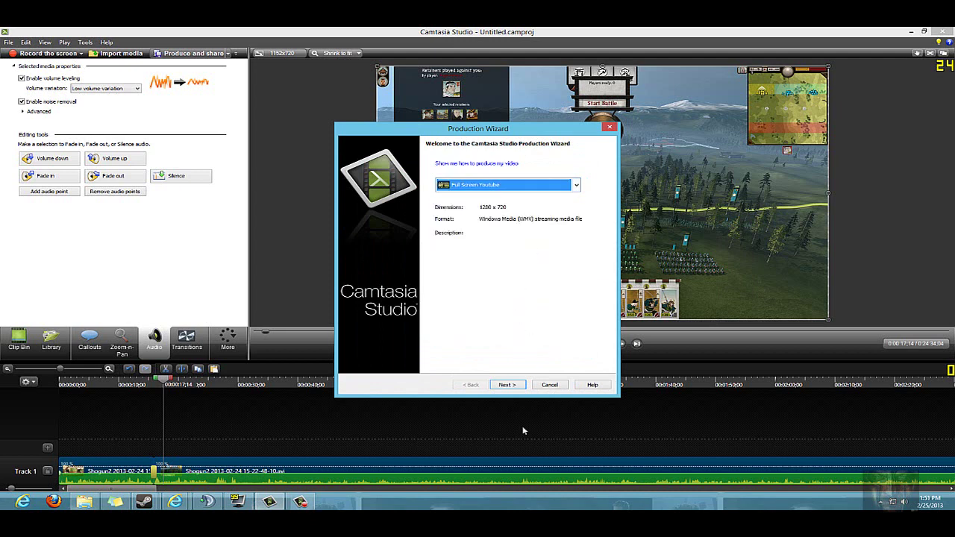
{"action": "left_click", "coordinate": [506, 385]}
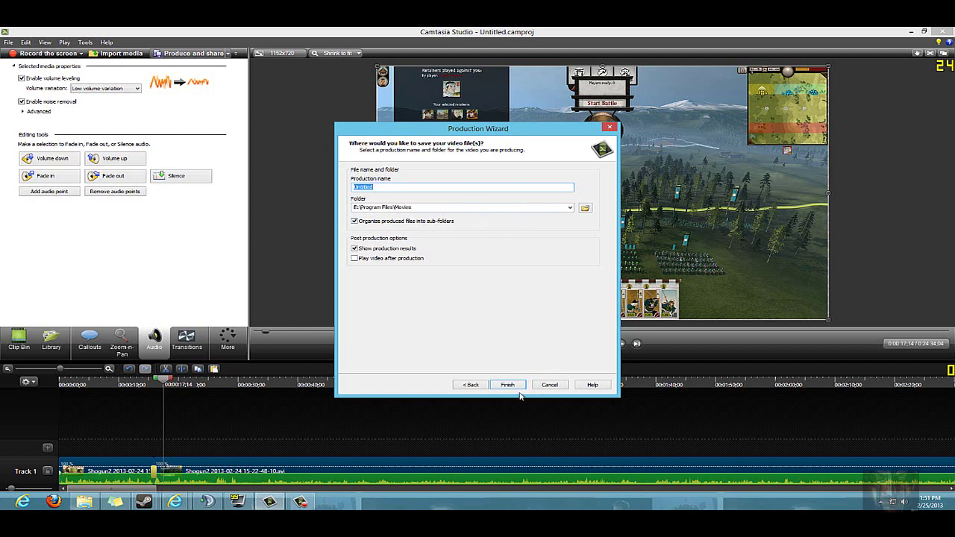
{"action": "left_click", "coordinate": [558, 388]}
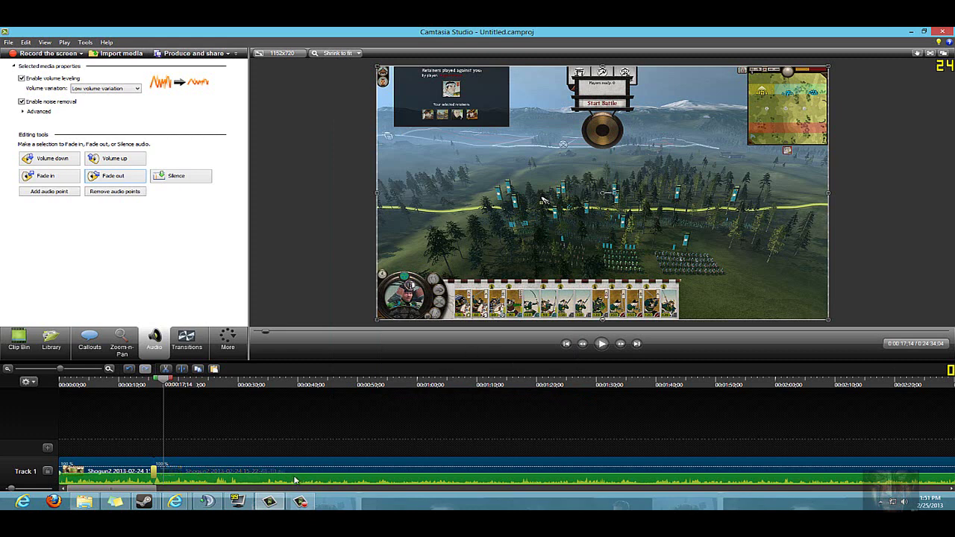
Switch to the YouTube channel and browse its uploaded Shogun 2 - Fall of the Samurai videos
{"action": "mouse_move", "coordinate": [174, 501]}
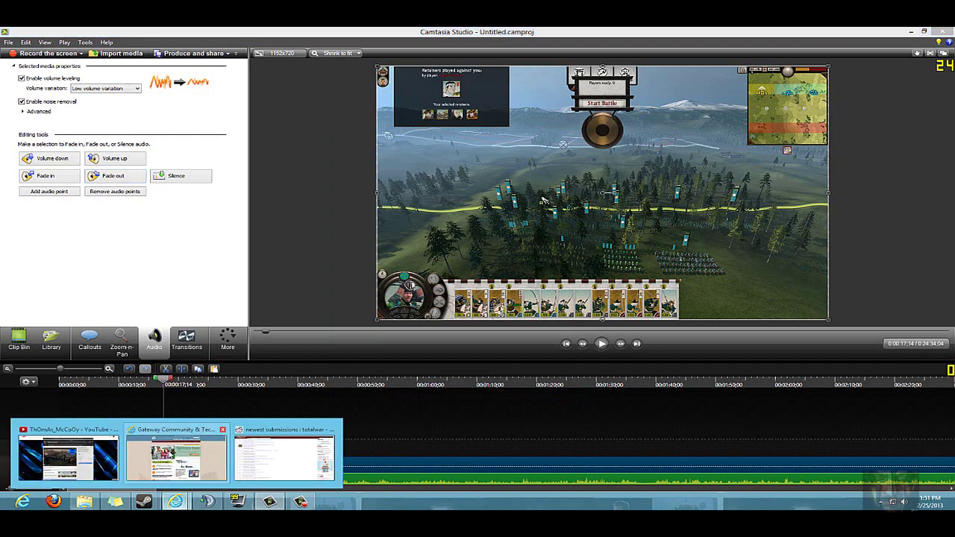
{"action": "left_click", "coordinate": [94, 431]}
{"action": "scroll", "coordinate": [614, 337], "scroll_direction": "down", "scroll_amount": 2}
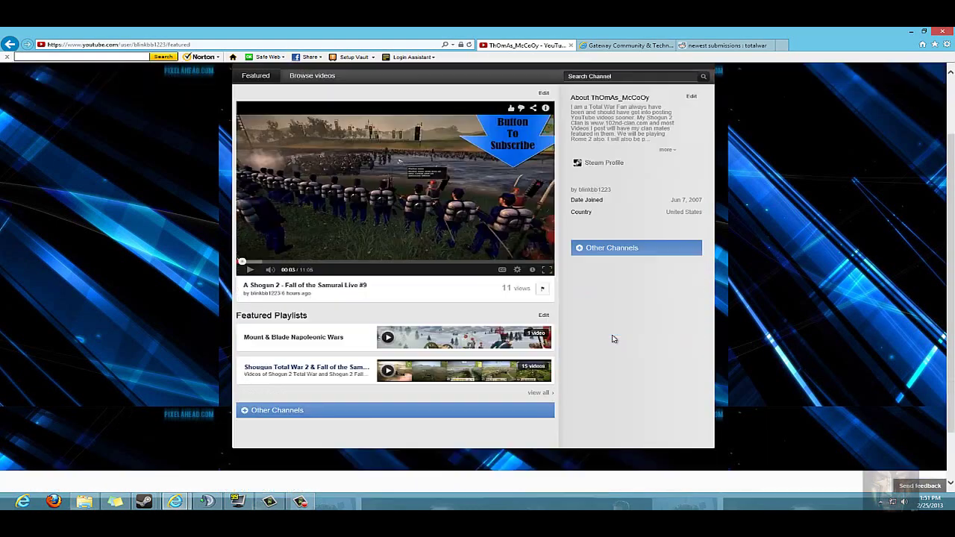
{"action": "scroll", "coordinate": [613, 339], "scroll_direction": "up", "scroll_amount": 1}
{"action": "scroll", "coordinate": [613, 338], "scroll_direction": "up", "scroll_amount": 1}
{"action": "left_click", "coordinate": [319, 156]}
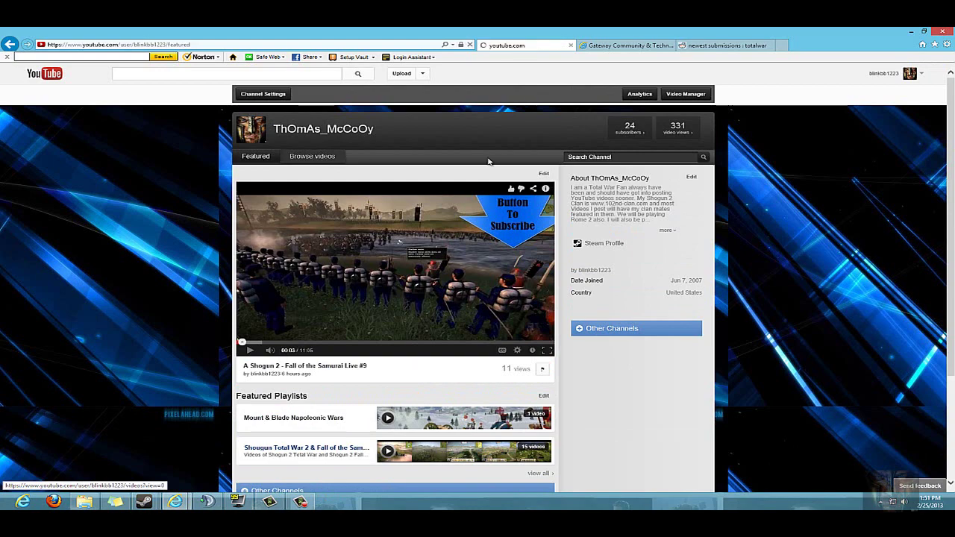
{"action": "scroll", "coordinate": [764, 335], "scroll_direction": "down", "scroll_amount": 2}
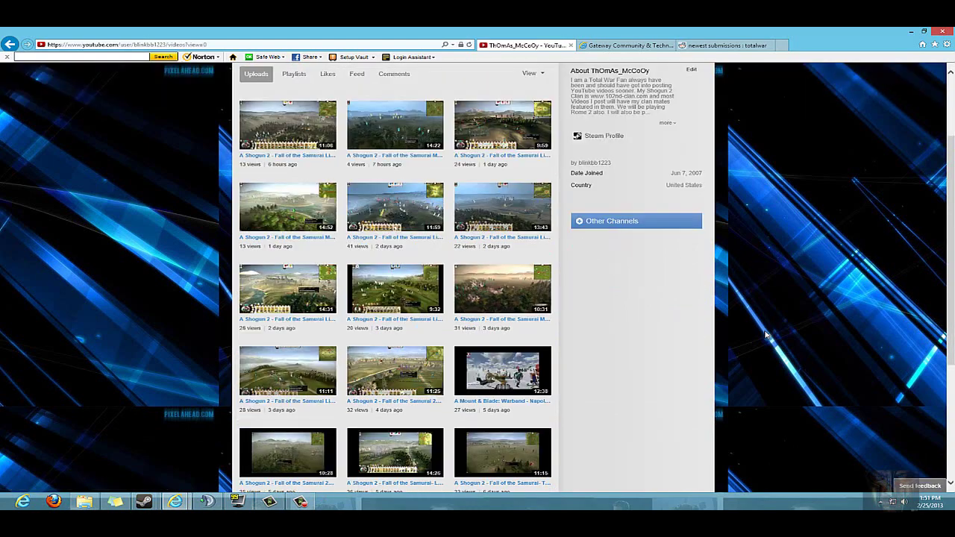
{"action": "scroll", "coordinate": [764, 338], "scroll_direction": "up", "scroll_amount": 2}
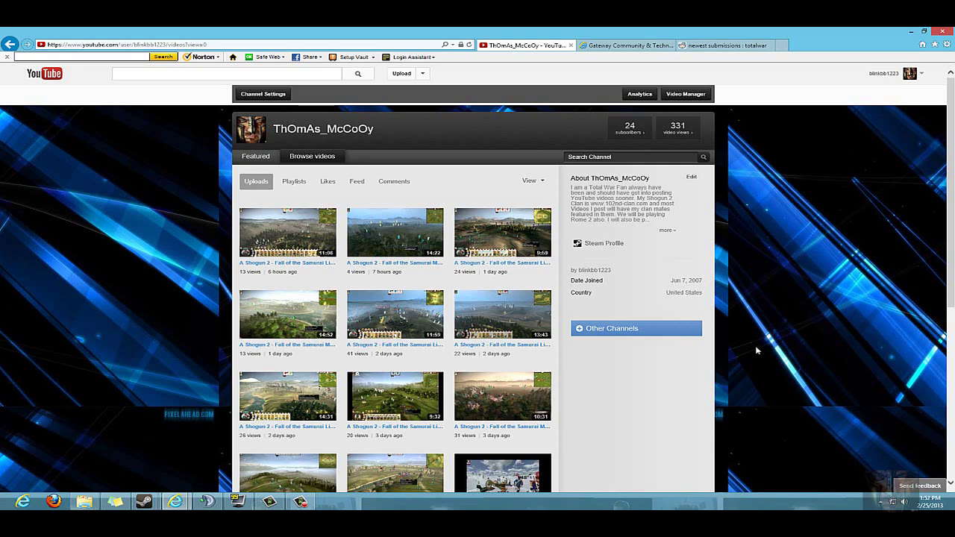
{"action": "scroll", "coordinate": [768, 353], "scroll_direction": "down", "scroll_amount": 10}
{"action": "scroll", "coordinate": [776, 356], "scroll_direction": "up", "scroll_amount": 10}
{"action": "left_click", "coordinate": [672, 231]}
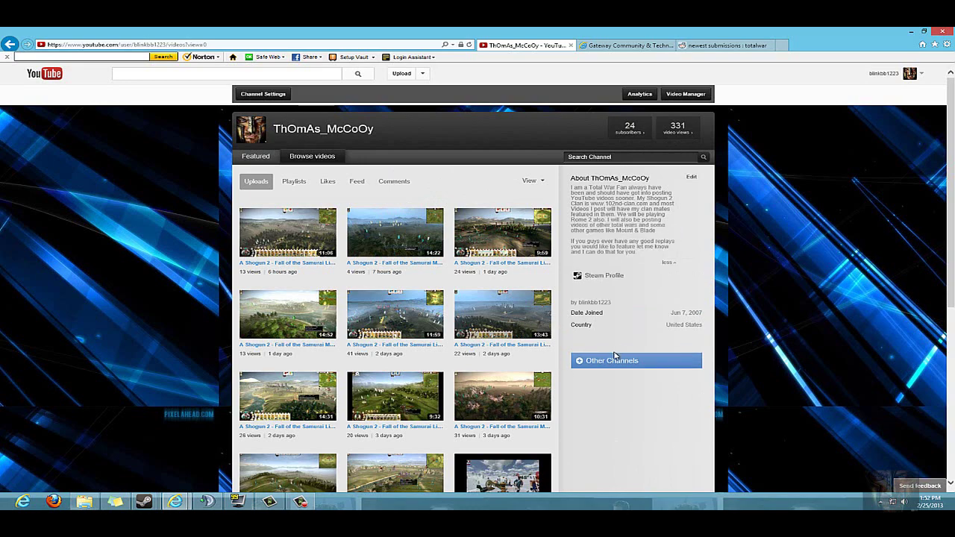
{"action": "scroll", "coordinate": [534, 285], "scroll_direction": "down", "scroll_amount": 3}
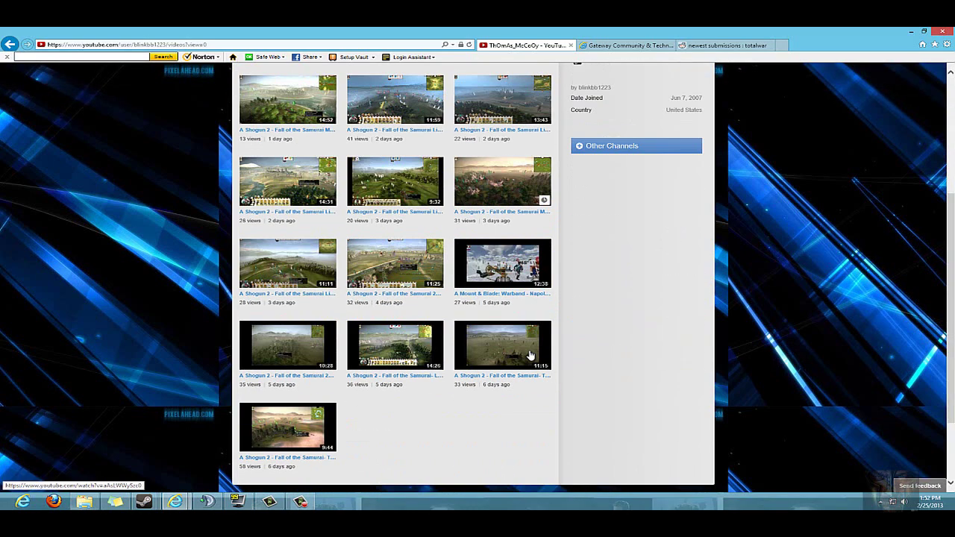
{"action": "scroll", "coordinate": [552, 301], "scroll_direction": "up", "scroll_amount": 3}
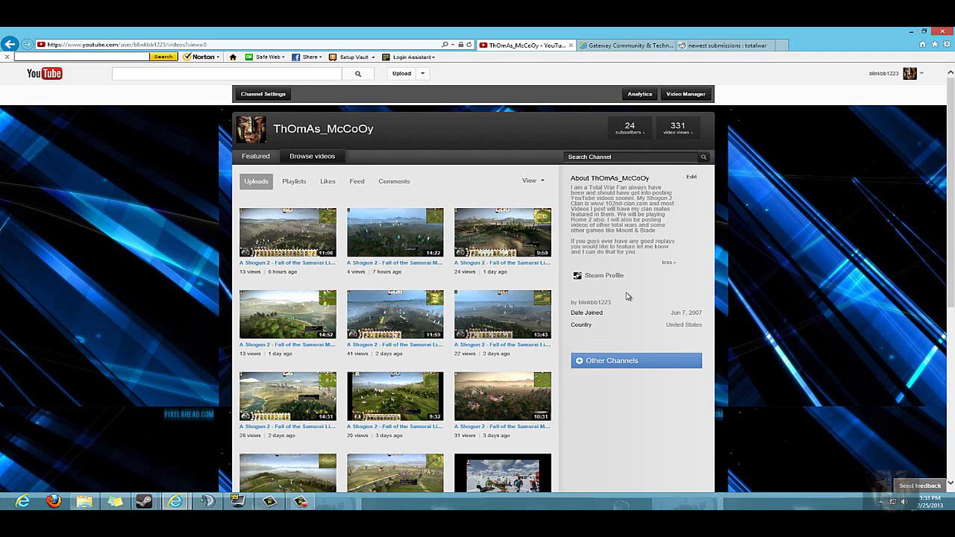
{"action": "scroll", "coordinate": [637, 348], "scroll_direction": "down", "scroll_amount": 2}
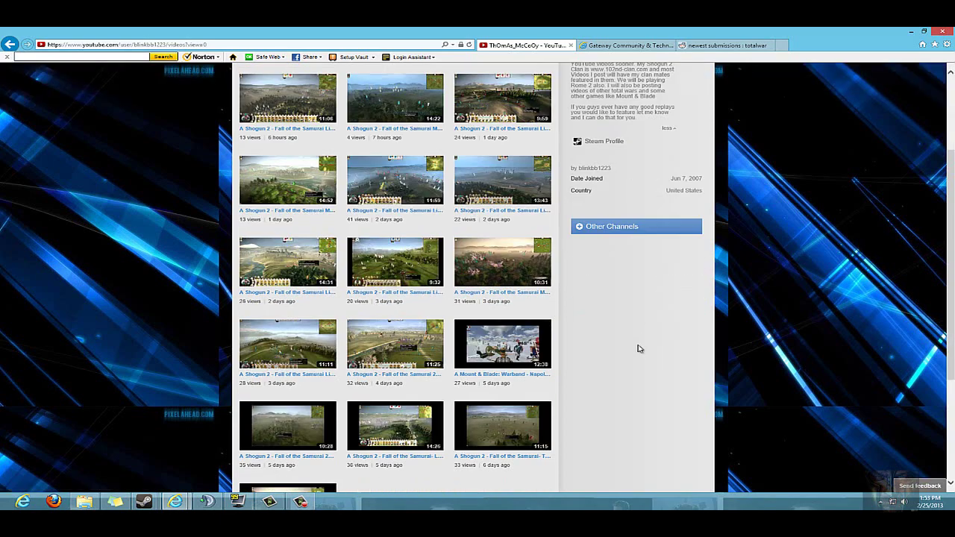
{"action": "scroll", "coordinate": [638, 349], "scroll_direction": "up", "scroll_amount": 2}
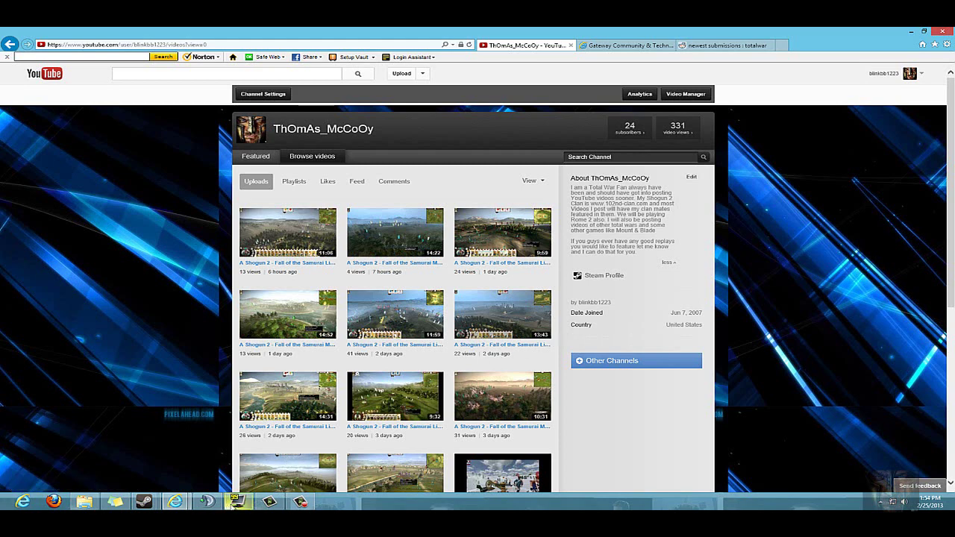
Bring the Camtasia Studio editor with the split Shogun2 clips on Track 1 back to the front
{"action": "mouse_move", "coordinate": [270, 505]}
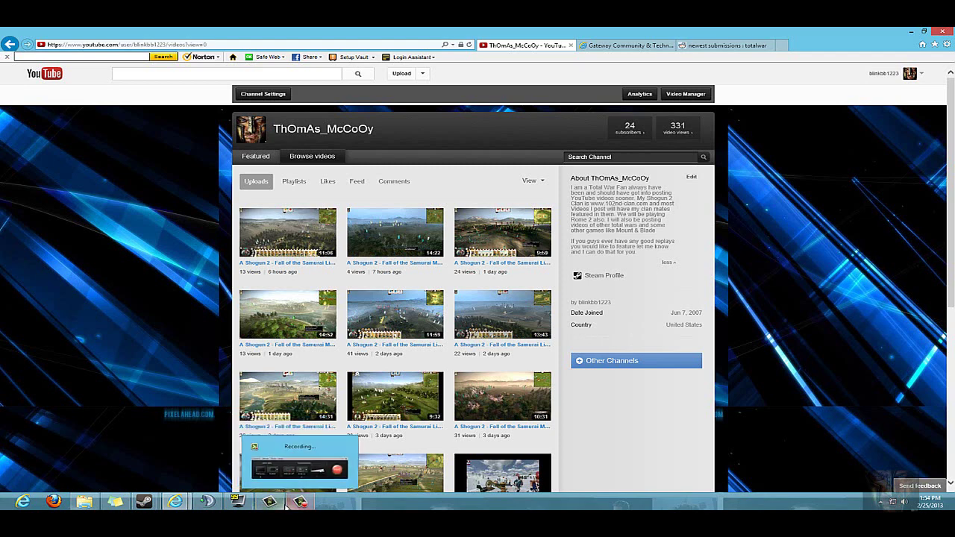
{"action": "left_click", "coordinate": [269, 501]}
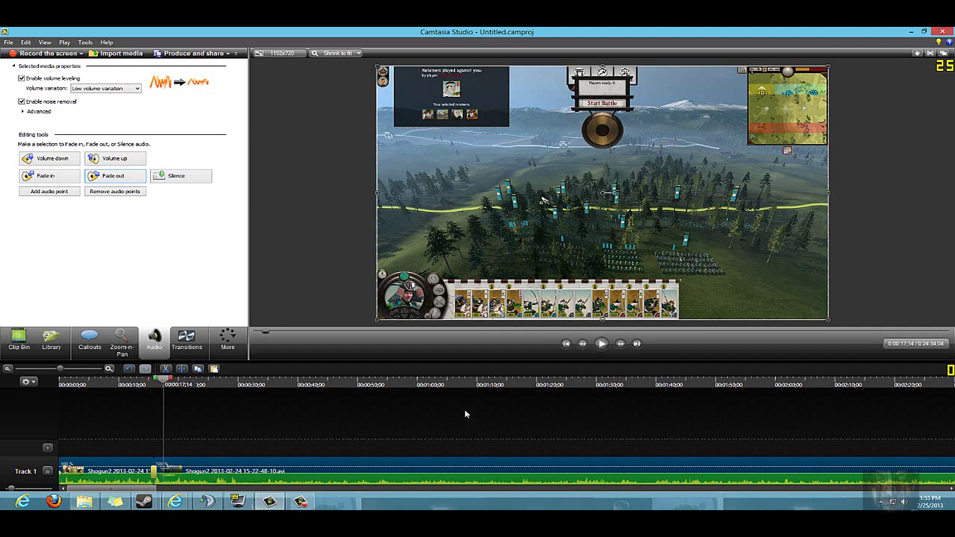
Reopen the Fraps Movies settings, still set to F9 capture at 30 fps full-size
{"action": "left_click", "coordinate": [237, 500]}
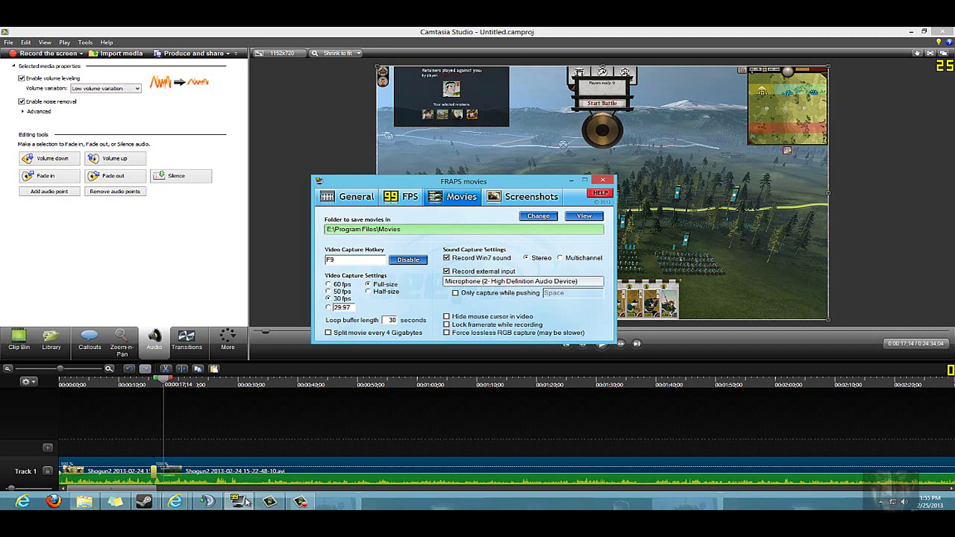
{"action": "left_click", "coordinate": [174, 501]}
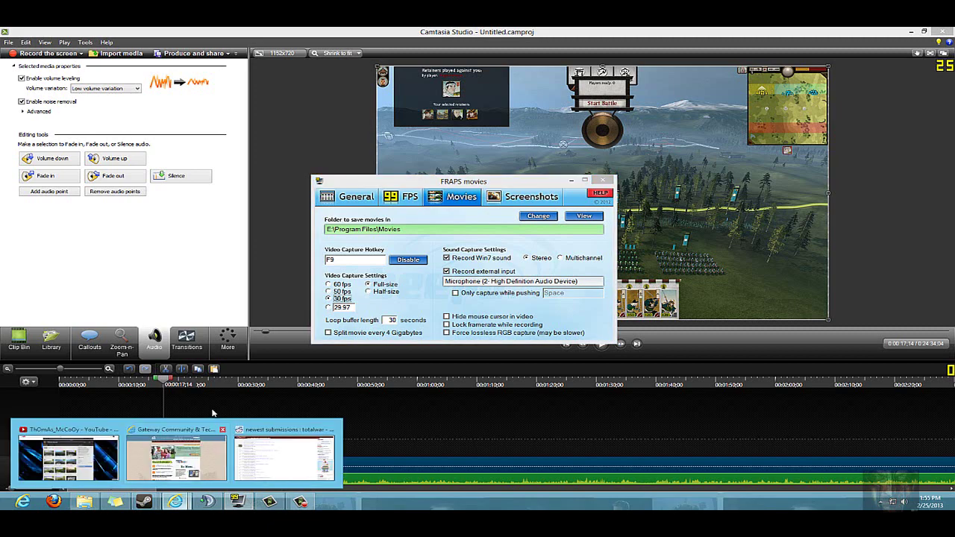
Show the YouTube channel uploads page again and minimize the Fraps settings window
{"action": "left_click", "coordinate": [114, 440]}
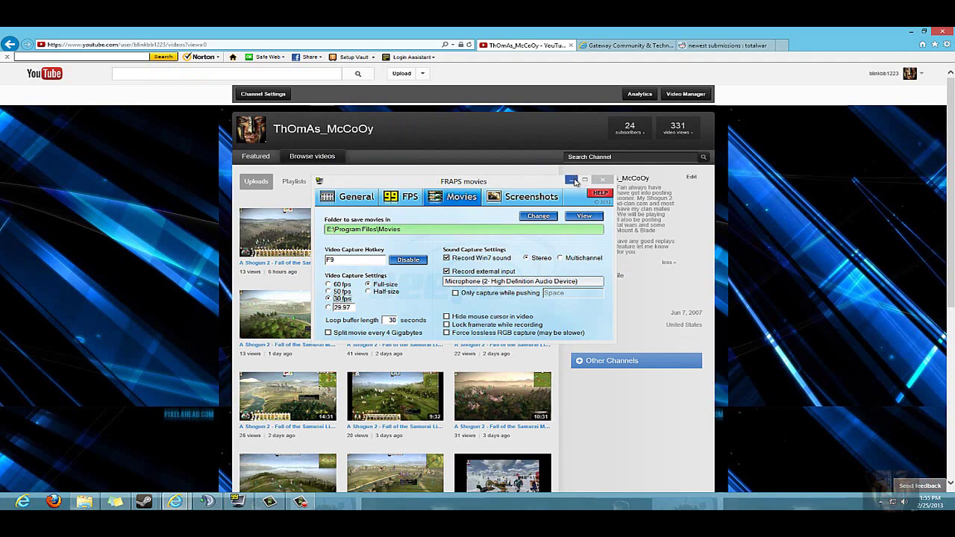
{"action": "left_click", "coordinate": [571, 180]}
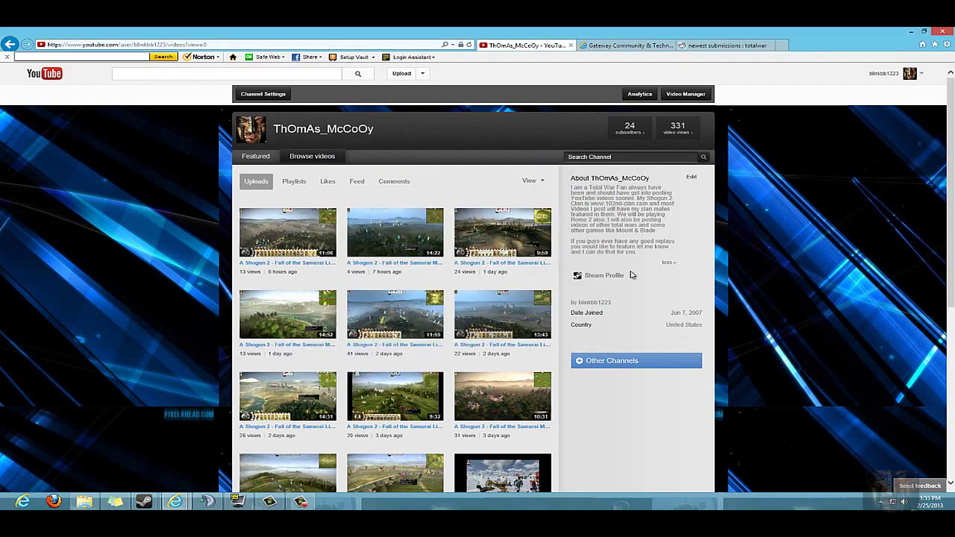